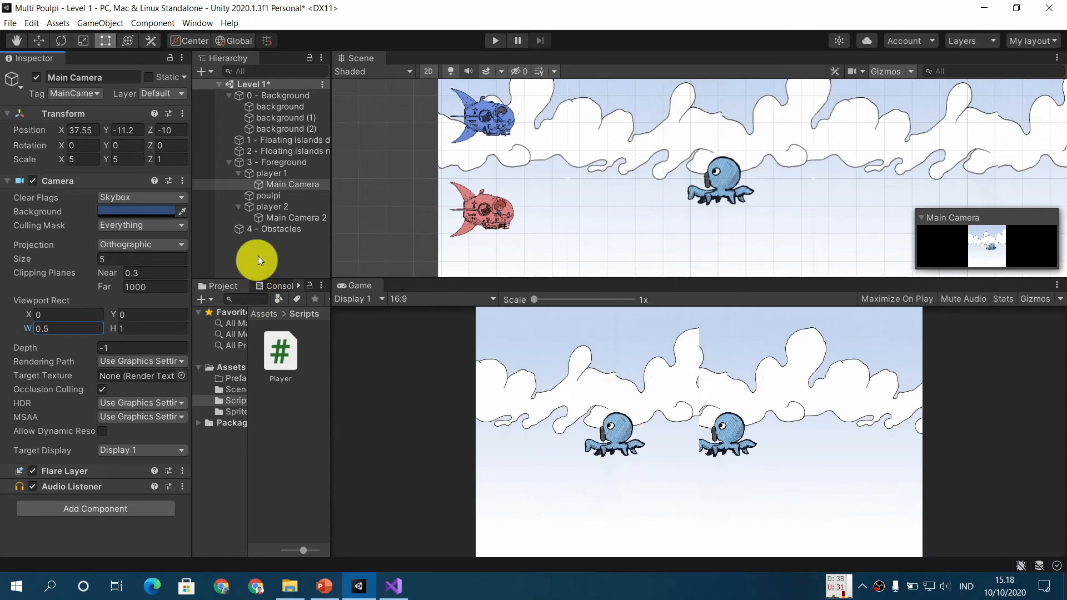
Step: Check the Vertical Split Screen slide in PowerPoint and set Main Camera 2's viewport rect to X 0.5 and W 0.5 in Unity
left_click(296, 219)
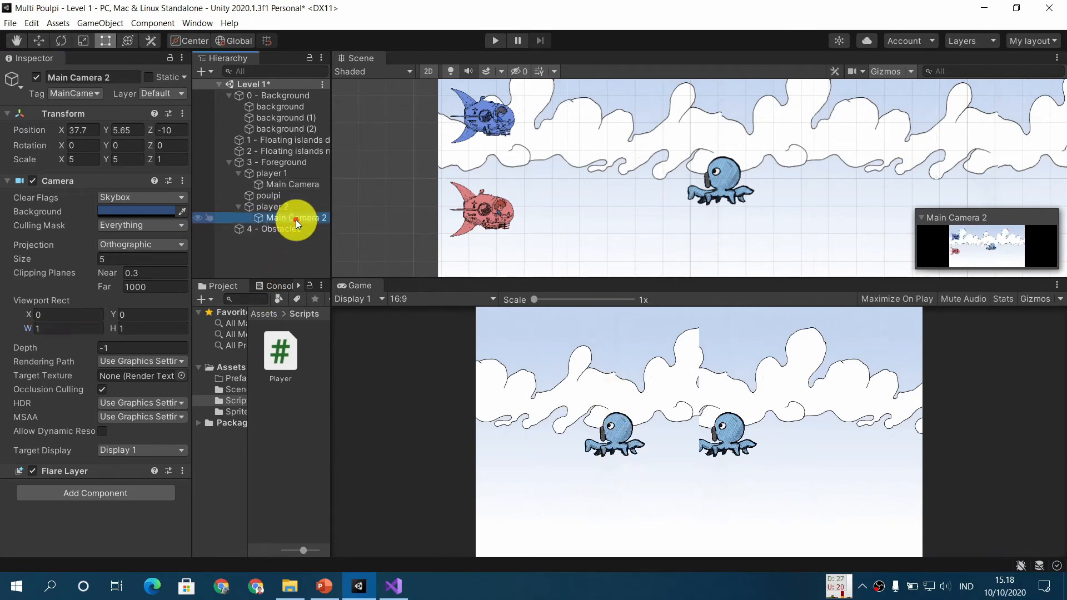
left_click(324, 587)
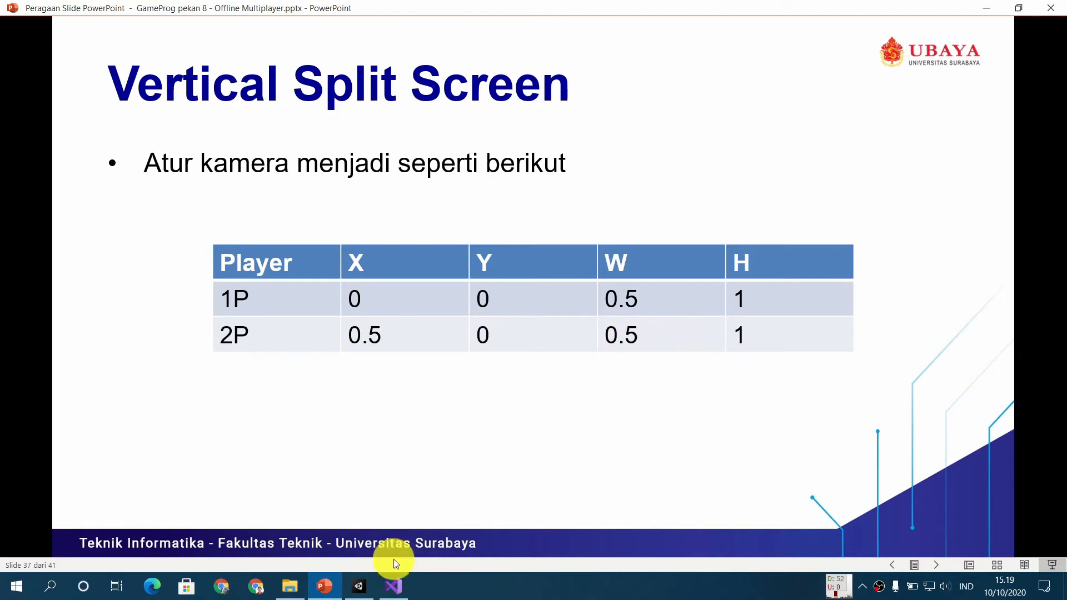
left_click(358, 583)
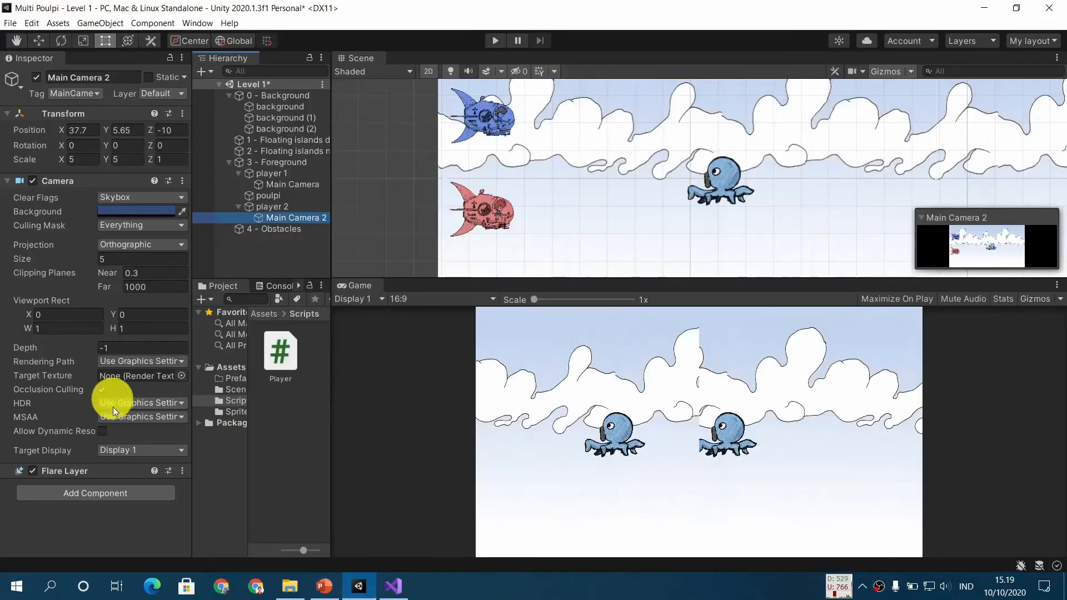
left_click(59, 315)
type("0.")
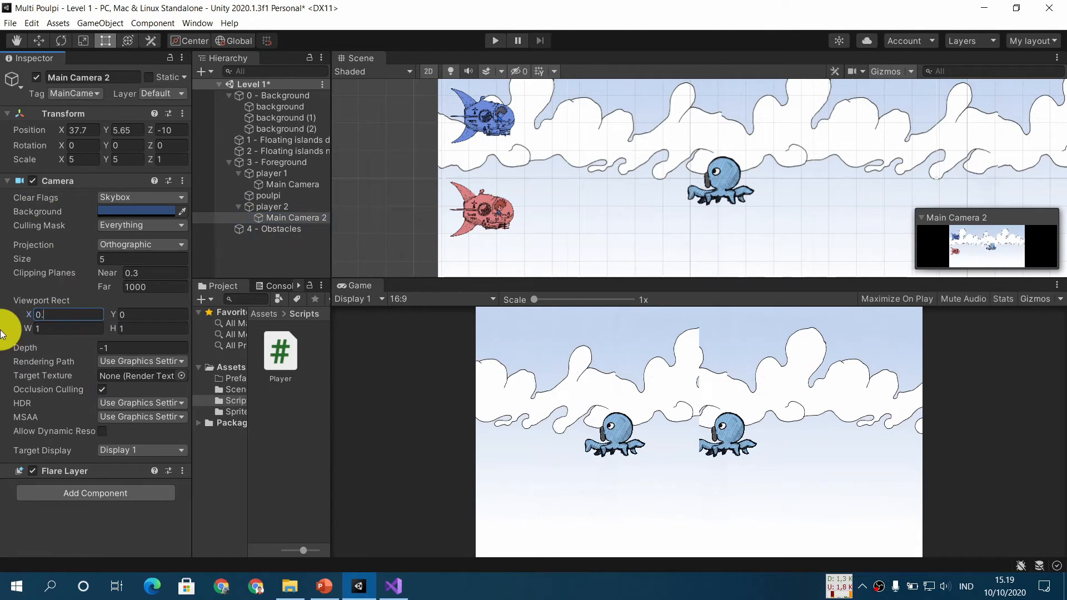
type("5")
left_click(41, 328)
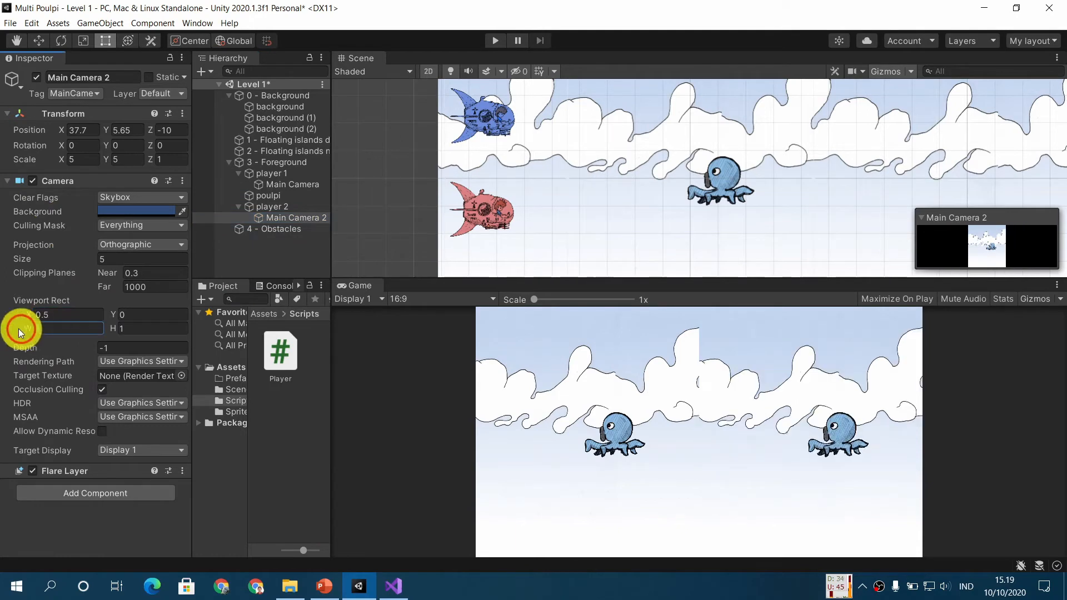
type("0.5")
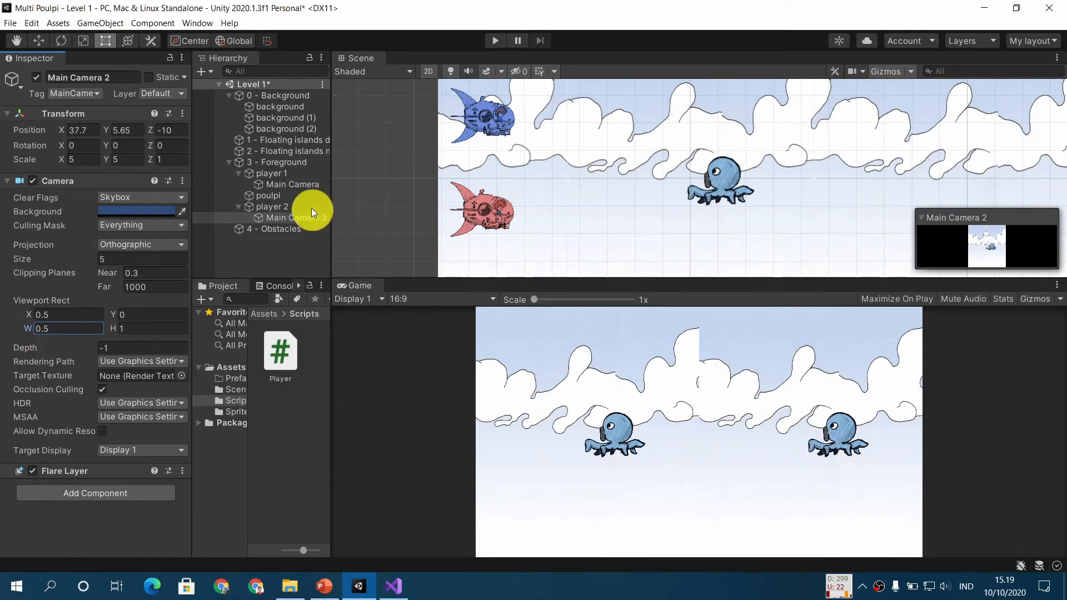
Step: Move player 1's Main Camera horizontally towards the level's start, to about X 14.2, so its view begins at the background's edge
left_click(301, 185)
key("f")
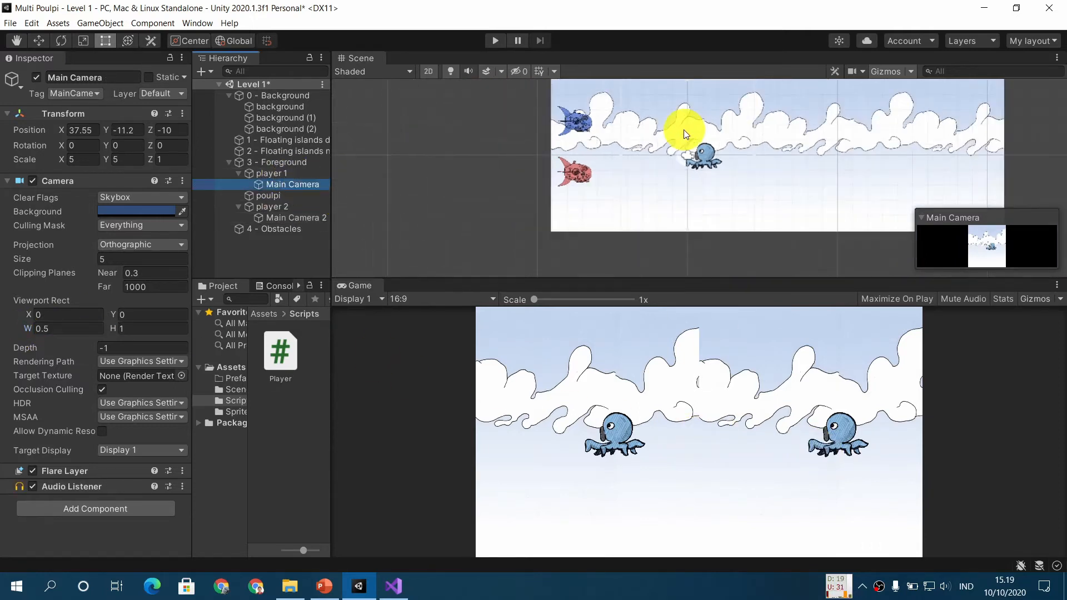
scroll(684, 129, "down", 2)
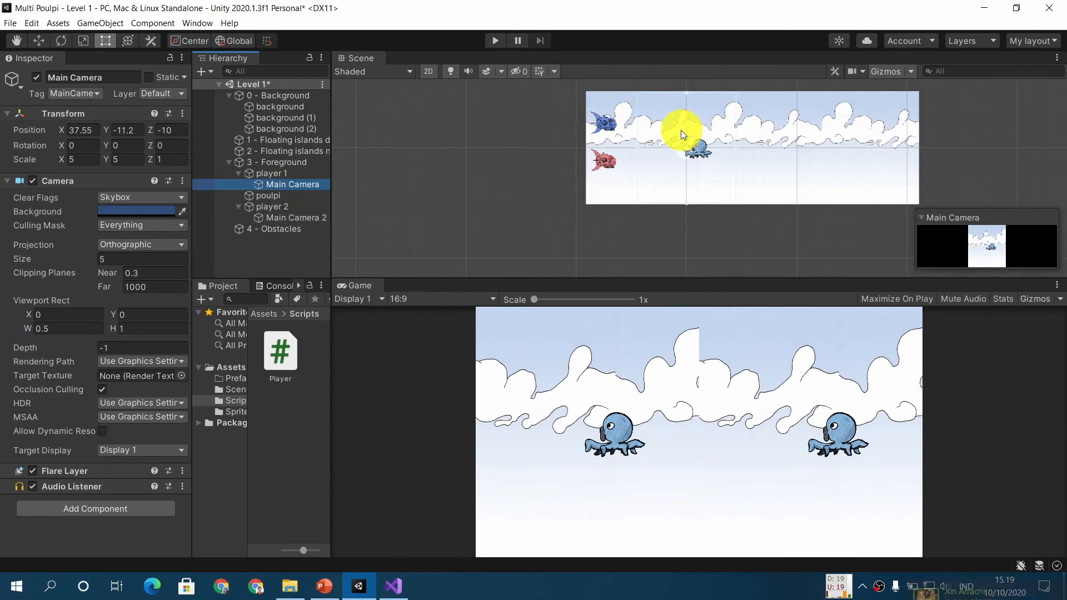
left_click(39, 40)
middle_click_drag(548, 129, 546, 186)
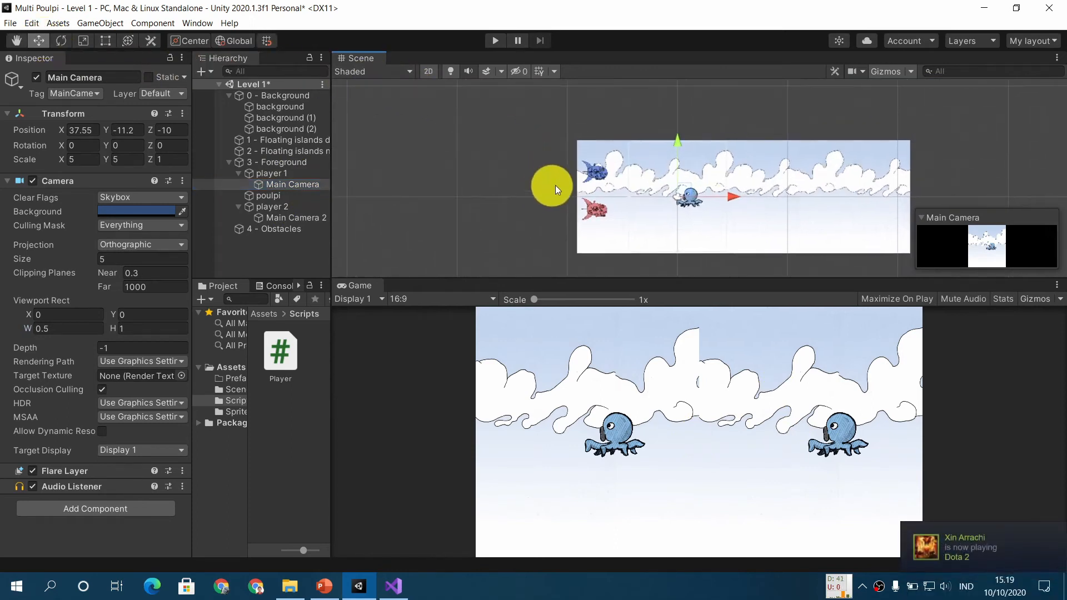
left_click_drag(730, 195, 679, 202)
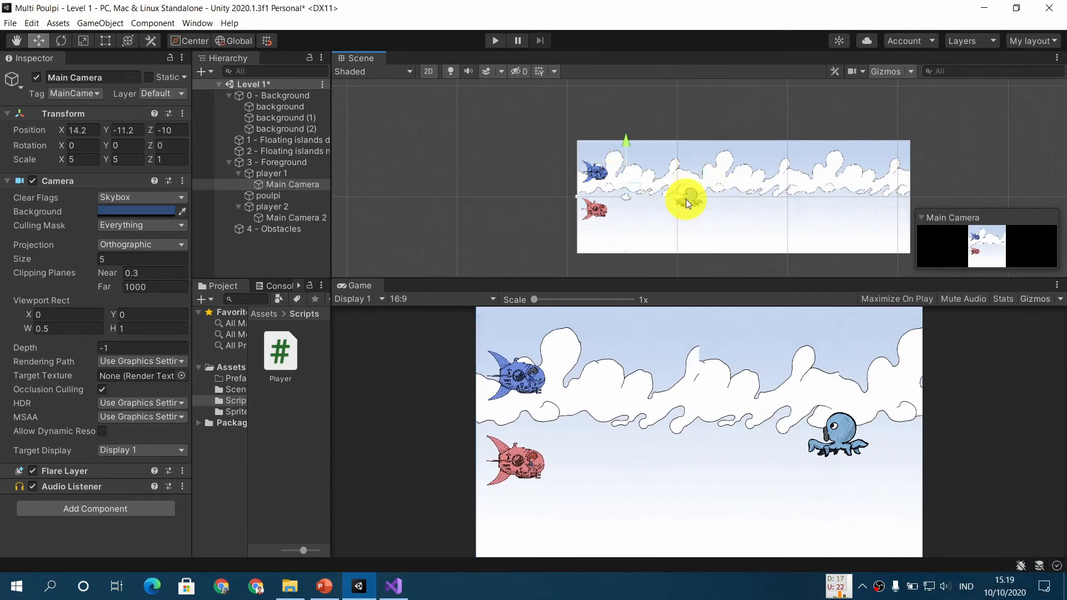
Step: Move Main Camera 2 horizontally to about X 14.4 so its view also begins at the background's edge
left_click(293, 217)
left_click_drag(737, 198, 685, 205)
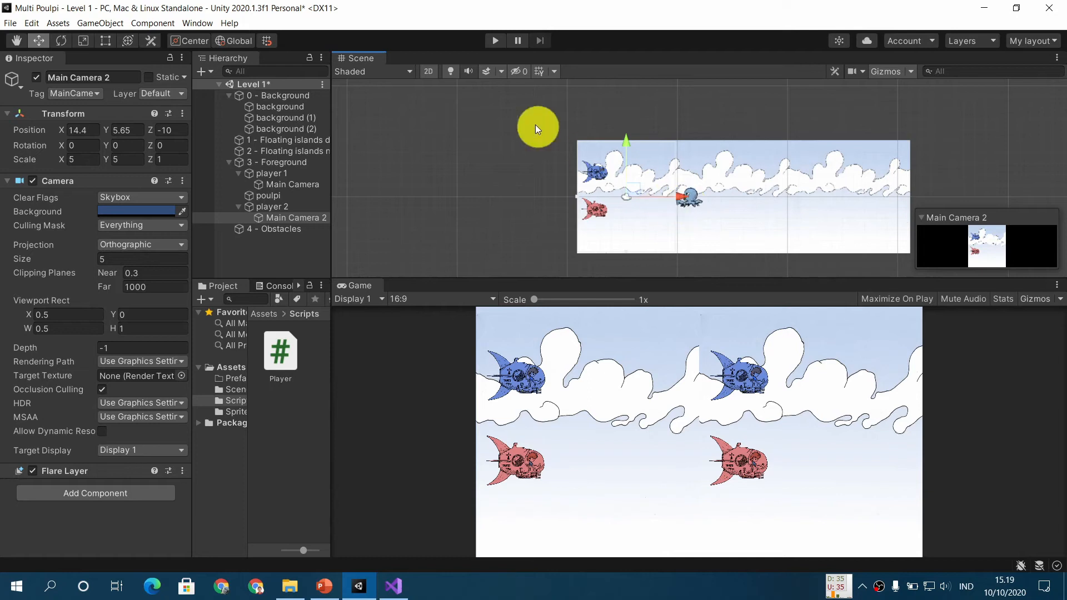
middle_click_drag(484, 214, 432, 174)
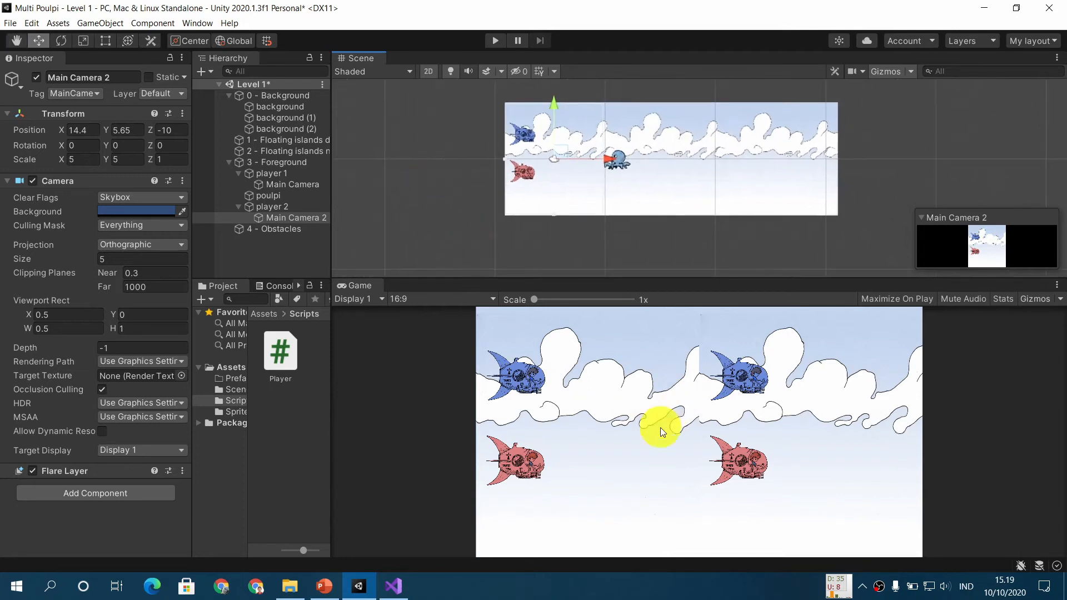
Step: Play the game and move the blue player 1 back and forth horizontally to test its half of the split screen
left_click(495, 40)
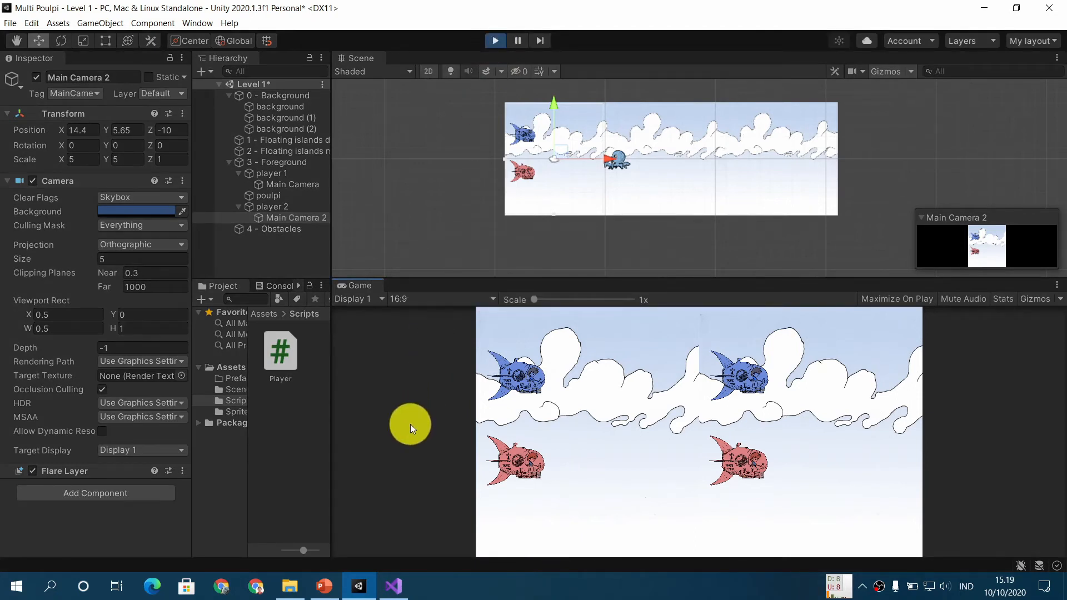
key("d")
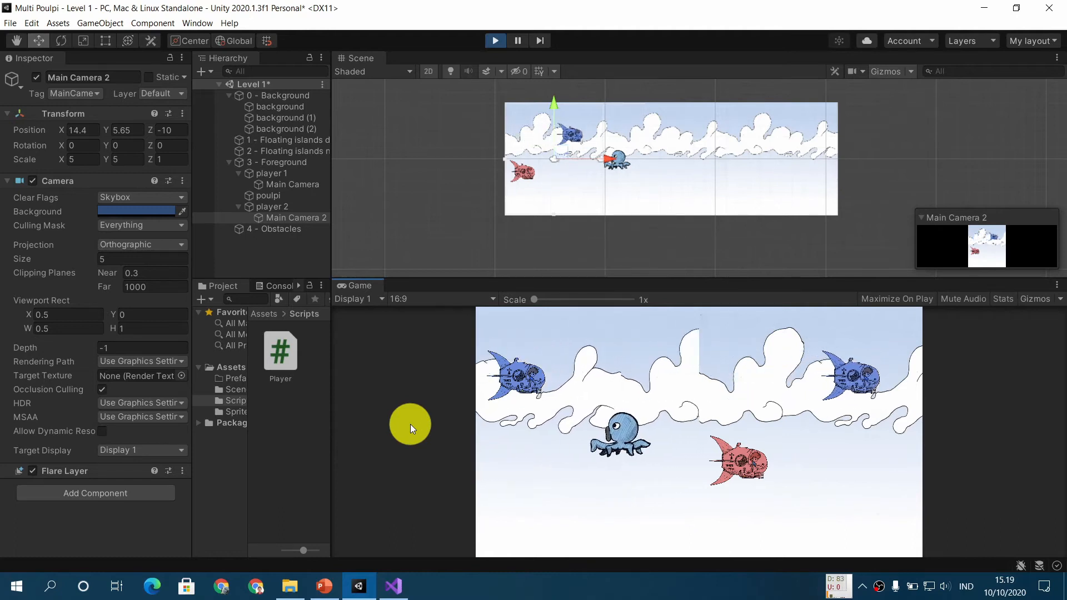
key("a")
key("d")
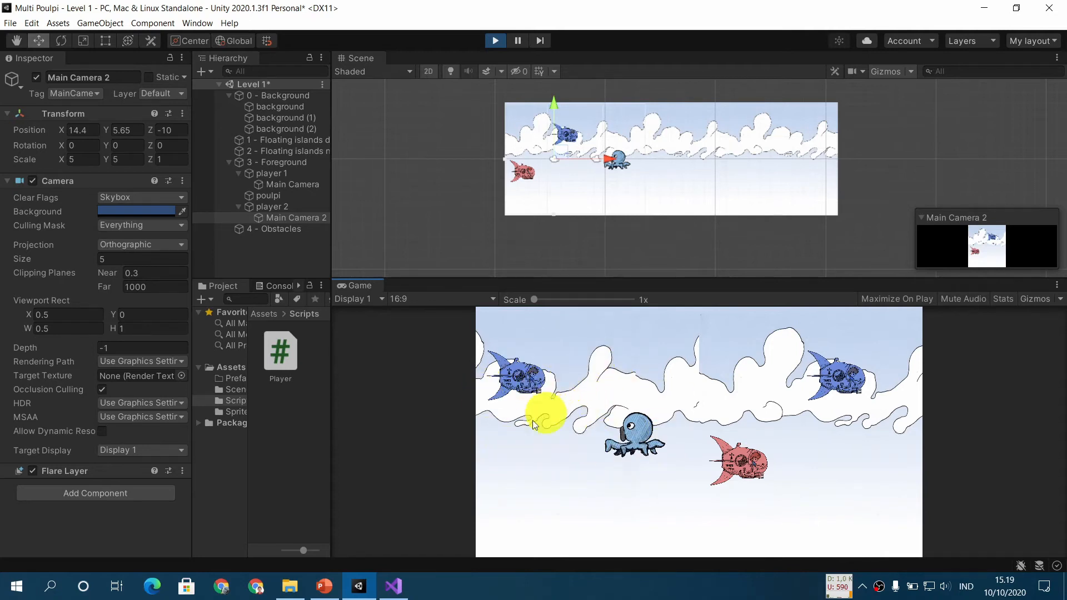
key("d")
key("d")
key("a")
key("d")
key("a")
key("d")
key("a")
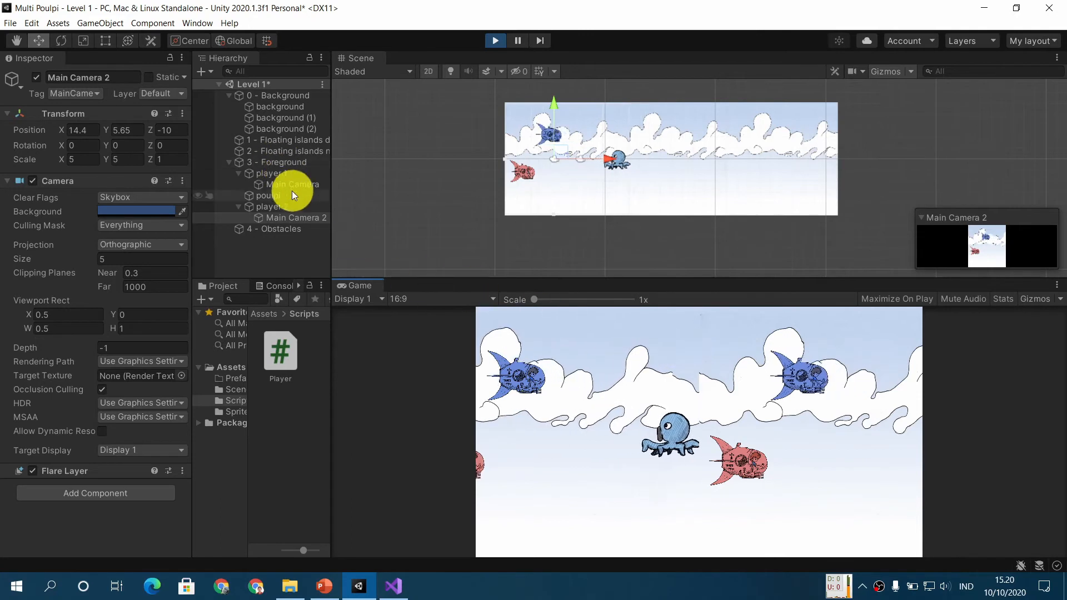
Step: Select Main Camera during play and steer player 1 in all directions to examine how its camera follows
left_click(292, 185)
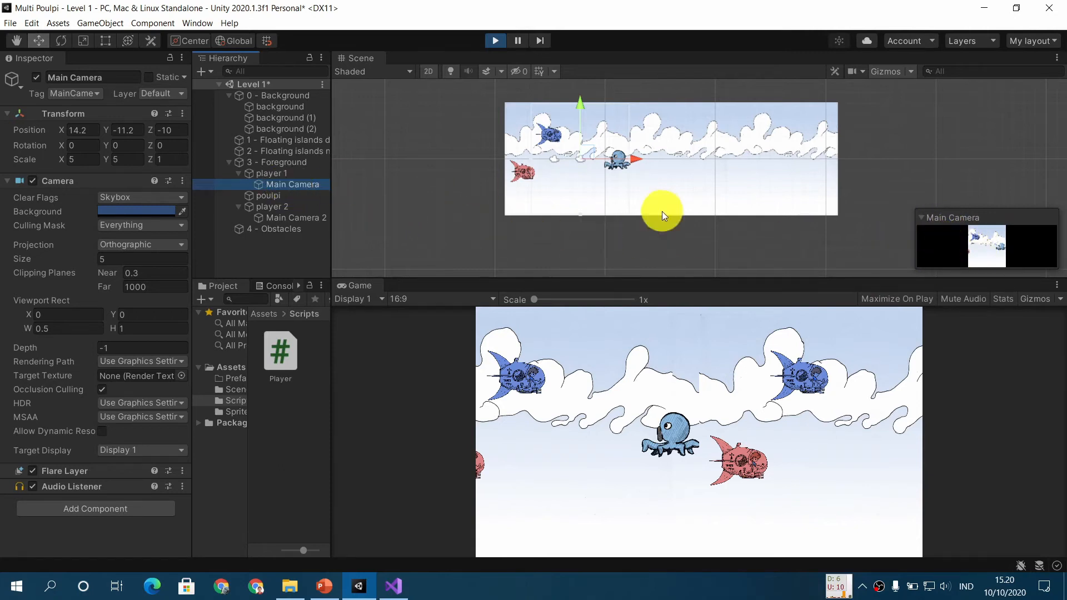
left_click(432, 391)
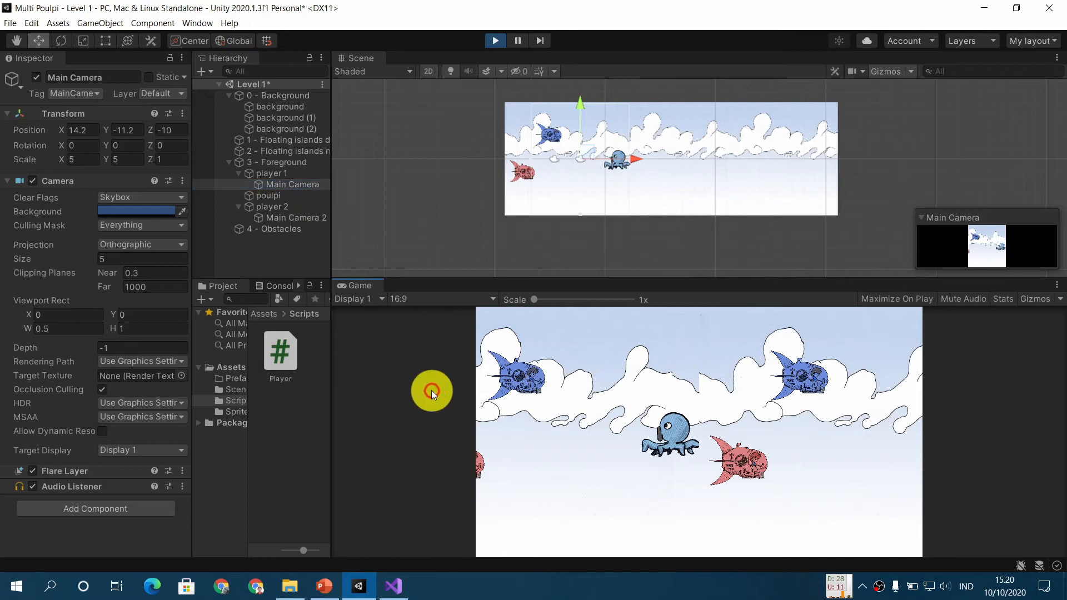
key("Left")
key("Right")
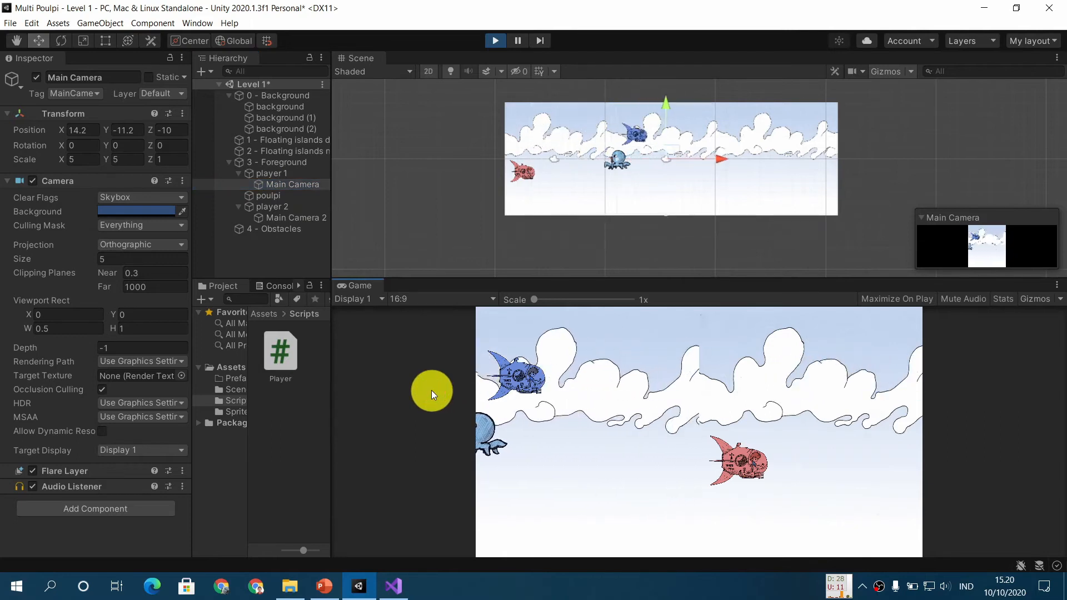
key("Left")
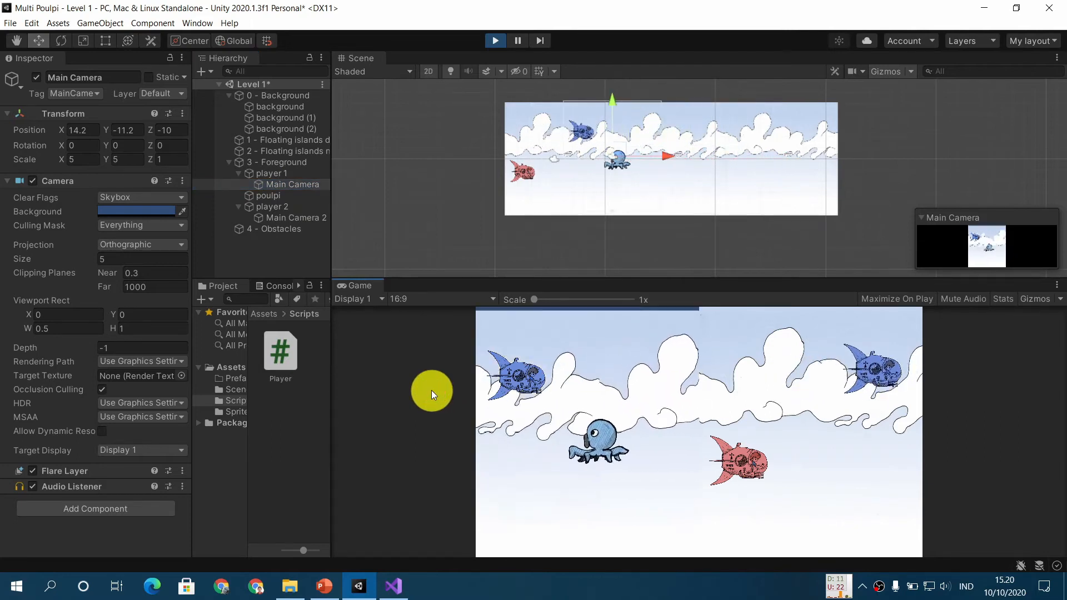
key("Up")
key("Left")
key("Down")
key("Right")
key("Up")
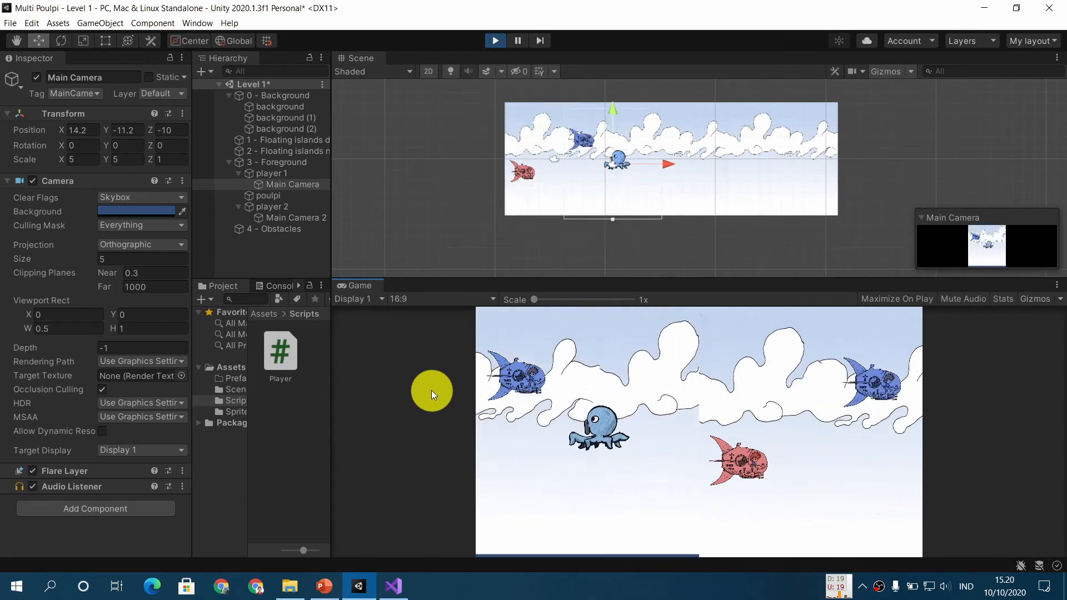
key("Left")
key("Down")
key("Right")
key("Up")
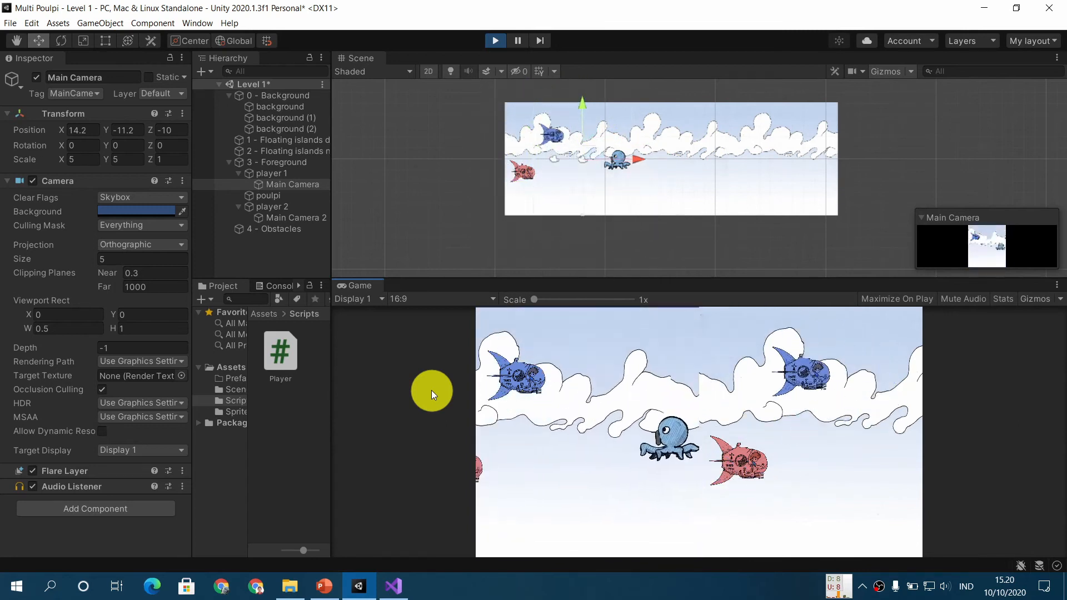
key("Left")
key("Down")
key("Right")
key("Up")
key("Left")
key("Down")
key("Right")
key("Down")
key("Right")
key("Left")
key("Down")
key("Up")
key("Right")
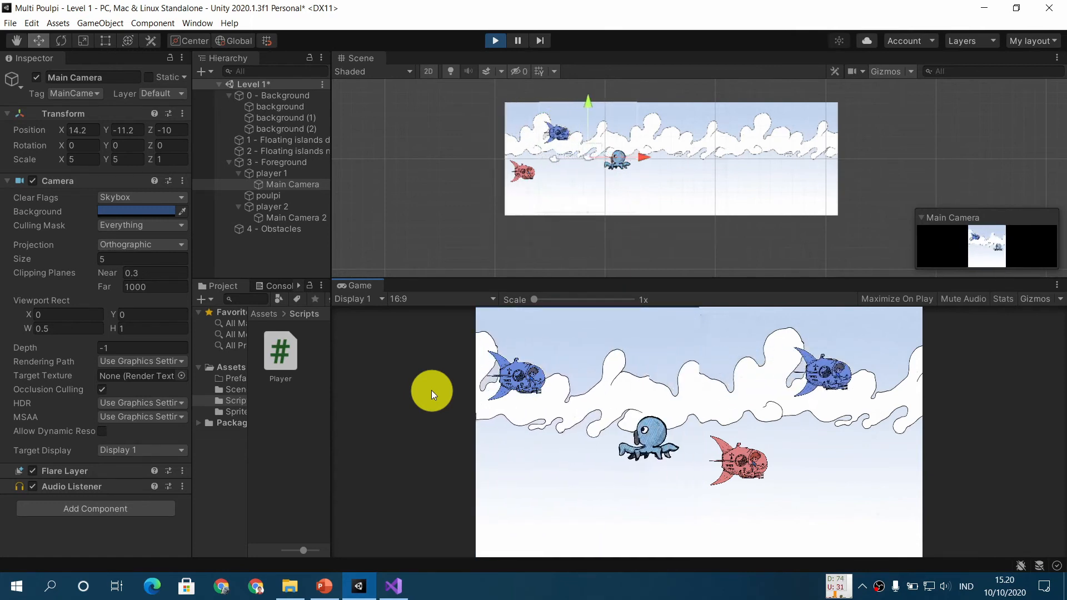
key("Left")
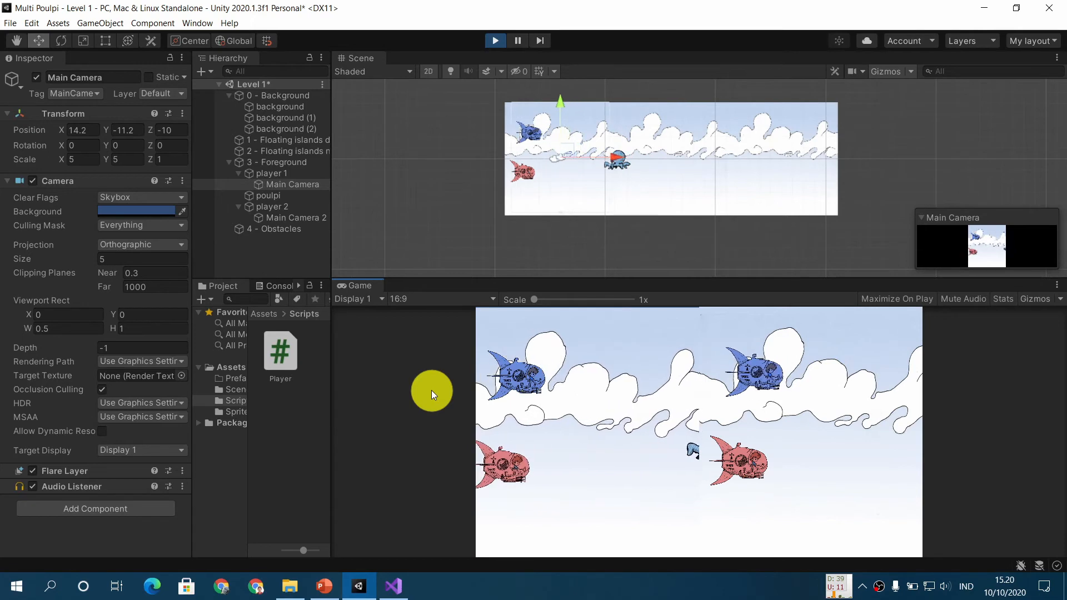
key("Right")
key("Left")
key("Right")
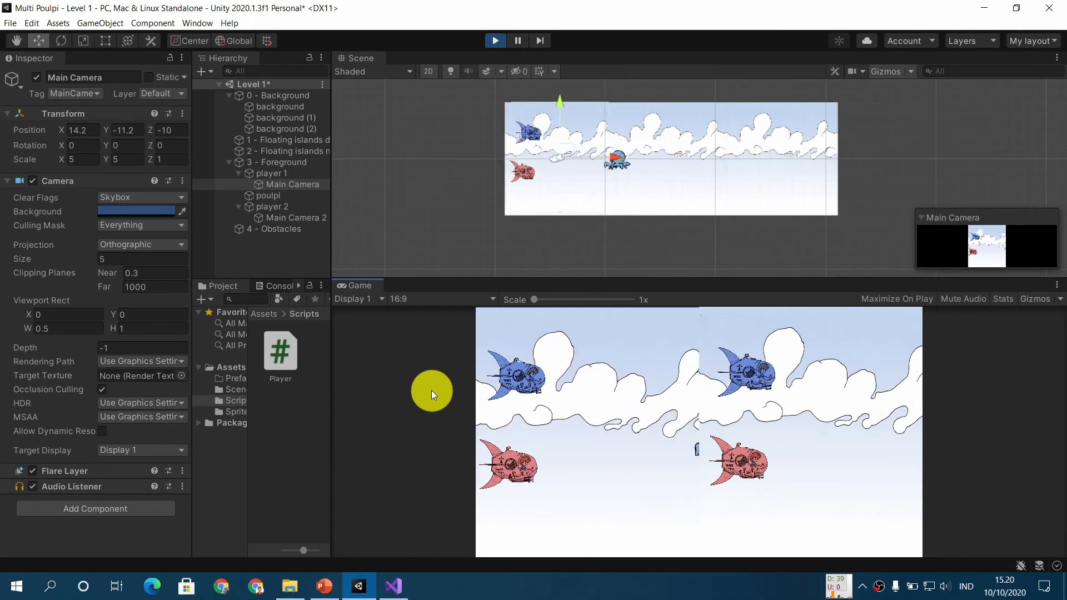
key("Left")
Step: Move the red player 2 back and forth horizontally to examine how Main Camera 2 follows it
key("d")
key("a")
key("d")
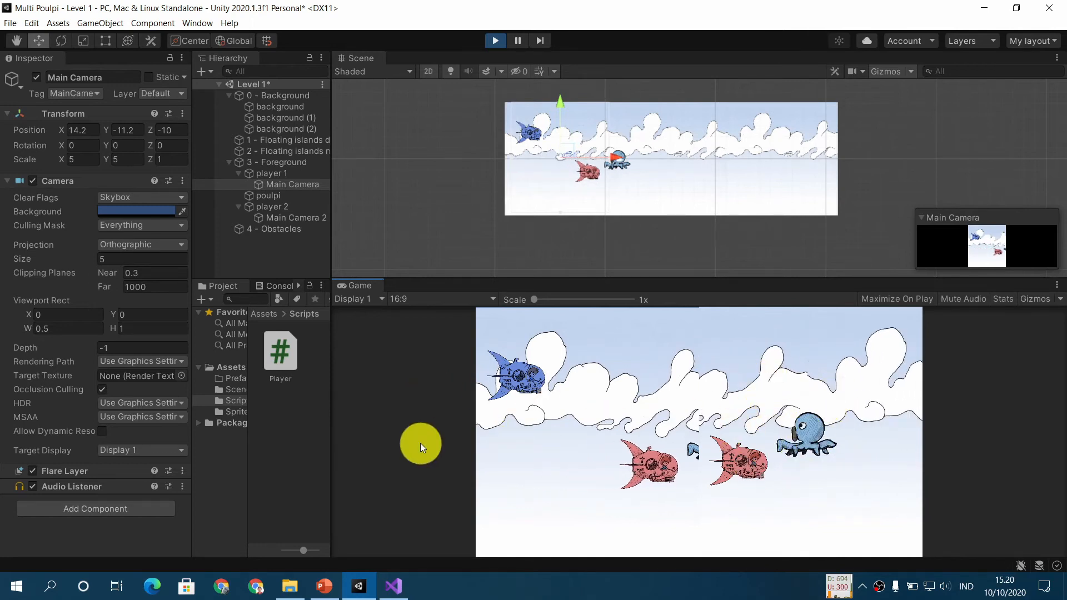
key("d")
key("a")
key("d")
key("a")
key("d")
key("a")
key("d")
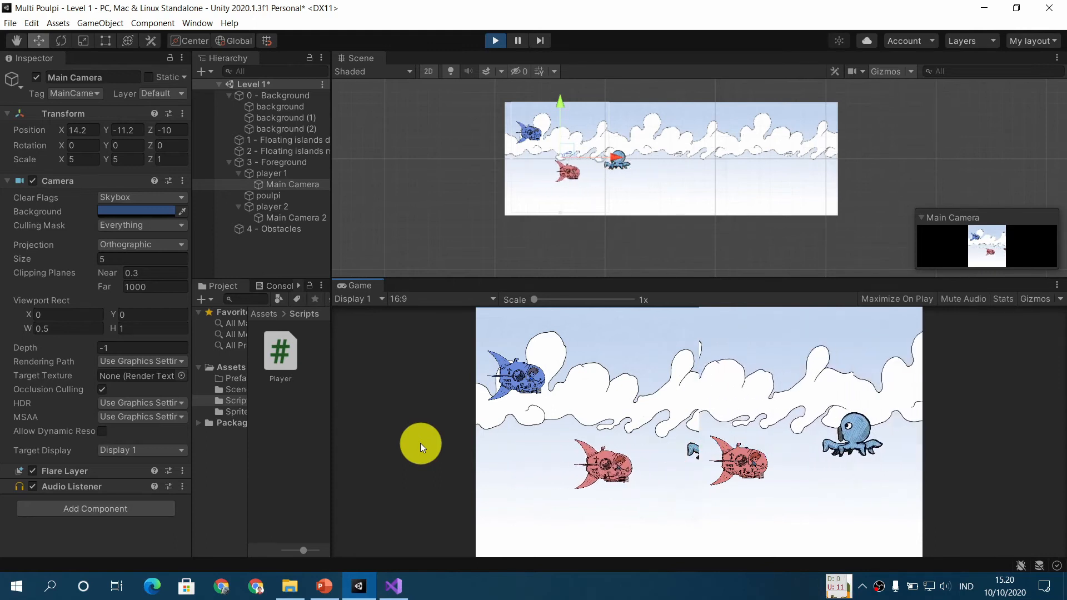
key("a")
key("d")
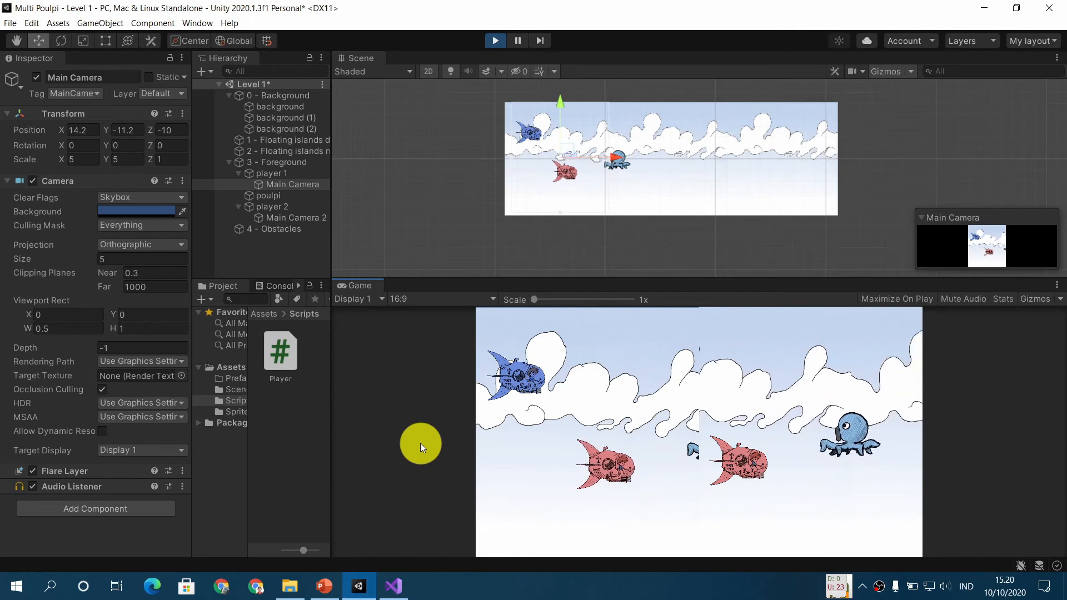
key("a")
key("d")
key("a")
Step: Steer both players at once, horizontally and vertically, to test the two split-screen cameras together
key("Right")
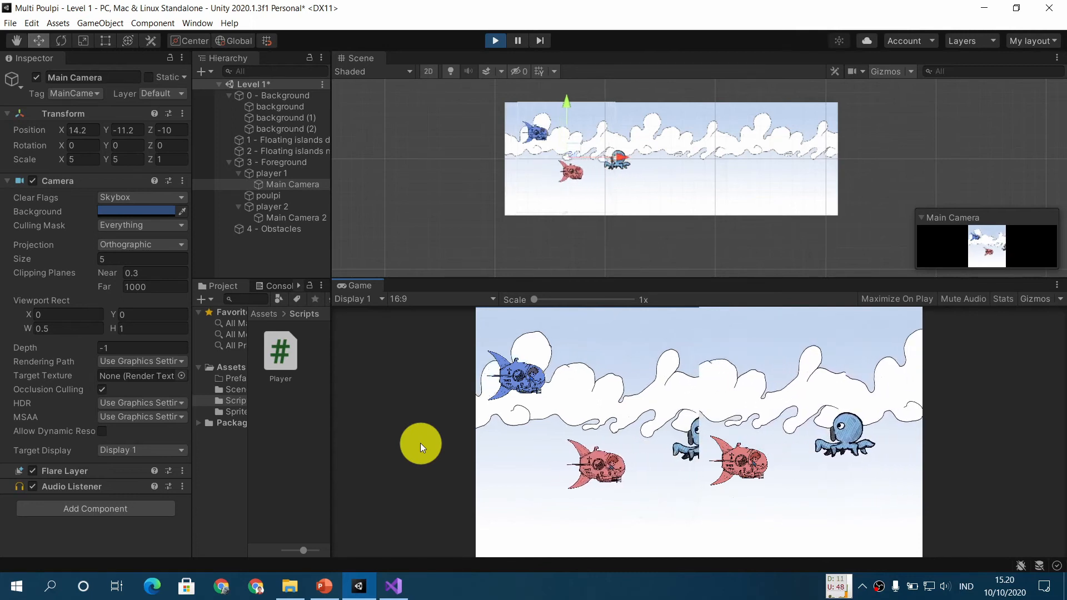
key("Left")
key("d")
key("w")
key("a")
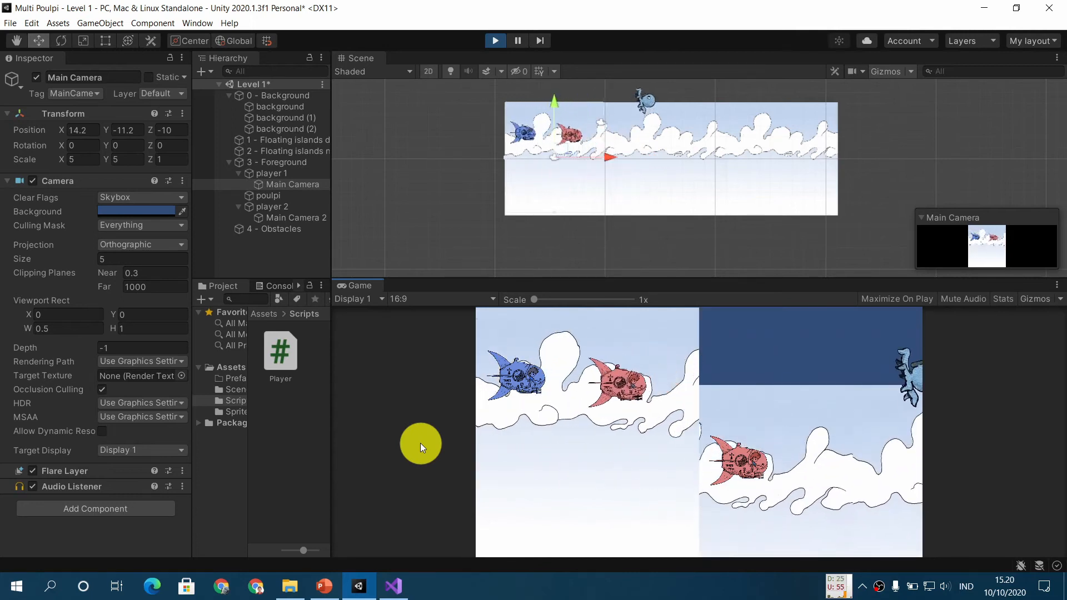
key("s")
key("d")
key("a")
key("Right")
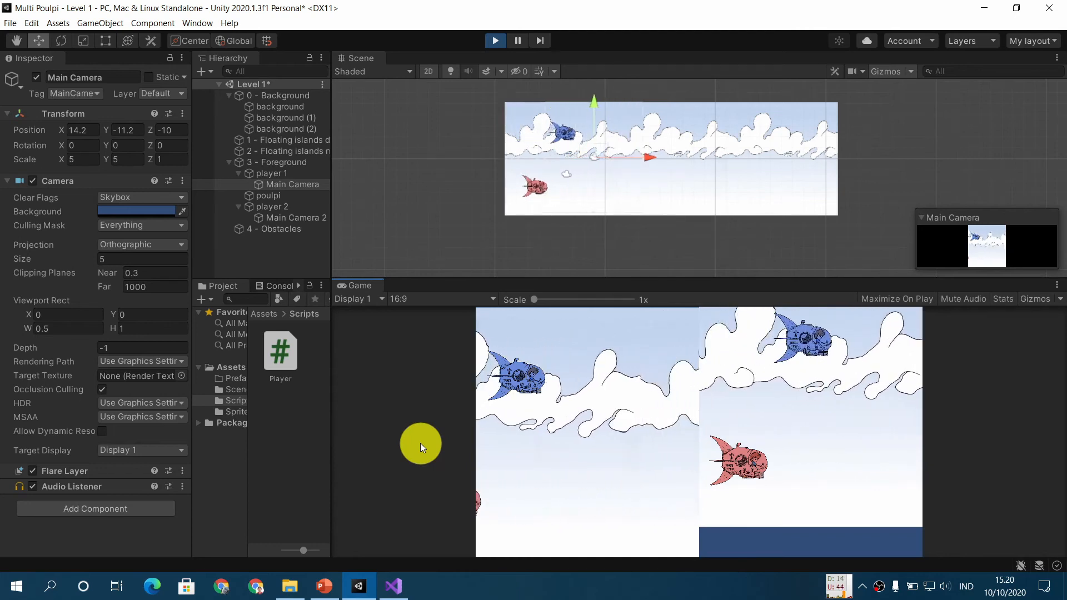
key("d")
key("Left")
key("w")
key("Up")
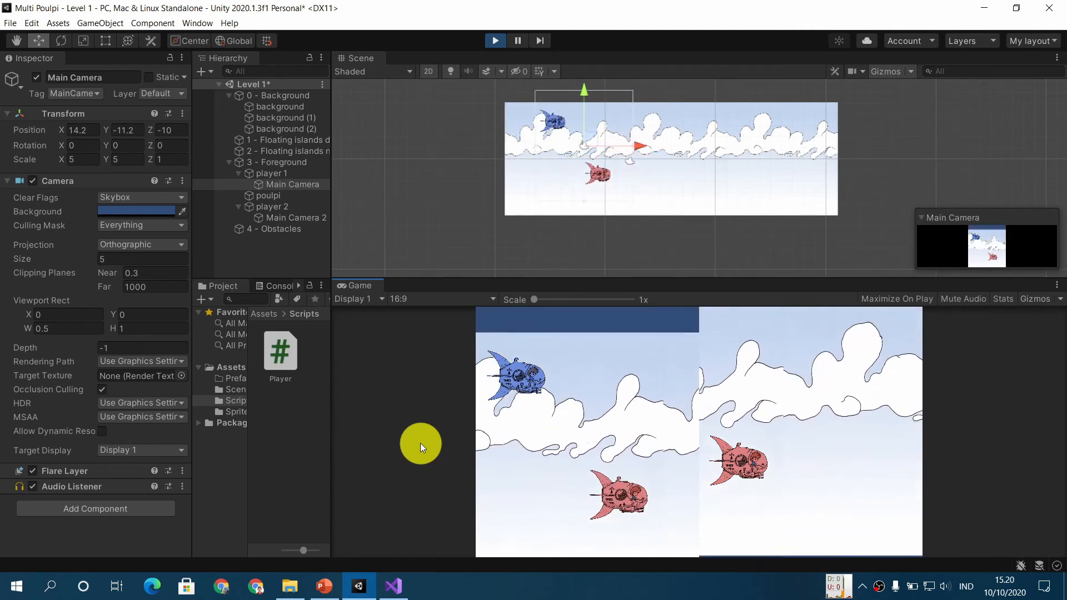
key("Down")
key("s")
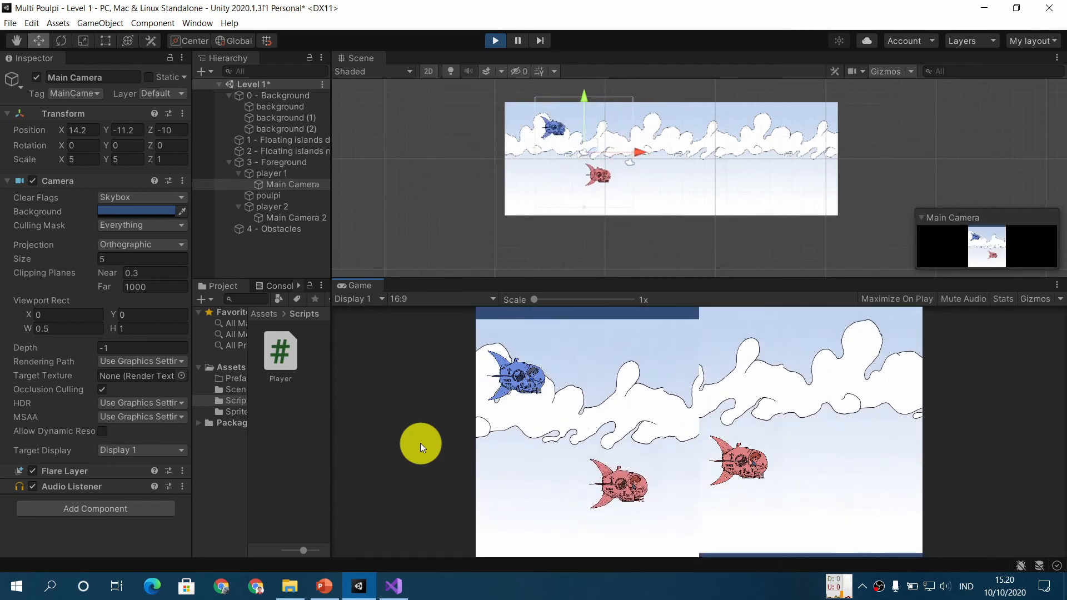
Step: Stop the play test and switch to PowerPoint's Vertical Split Screen slide
left_click(500, 44)
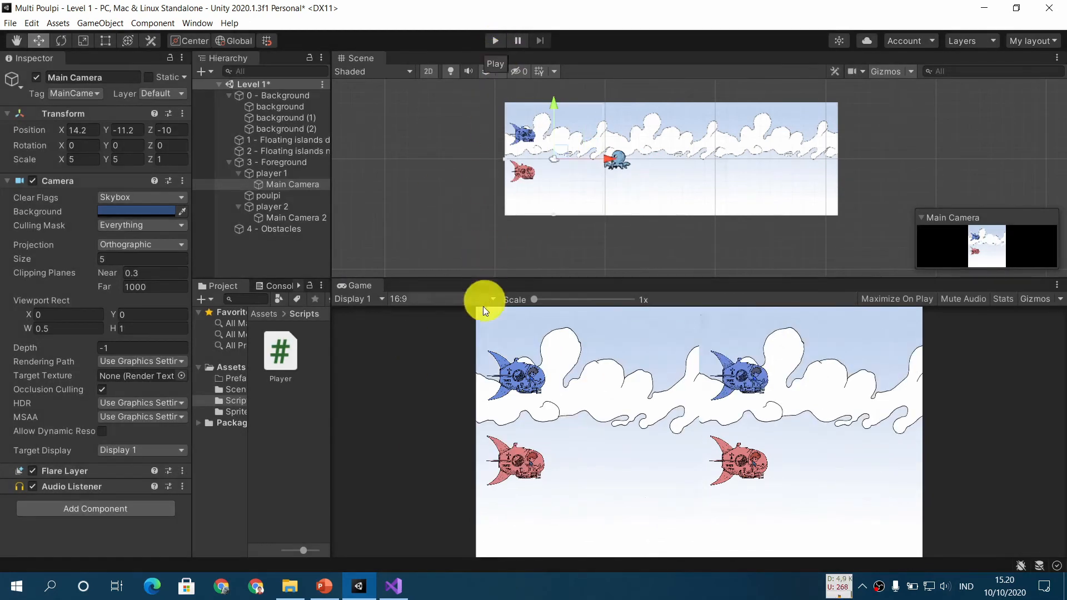
left_click(335, 584)
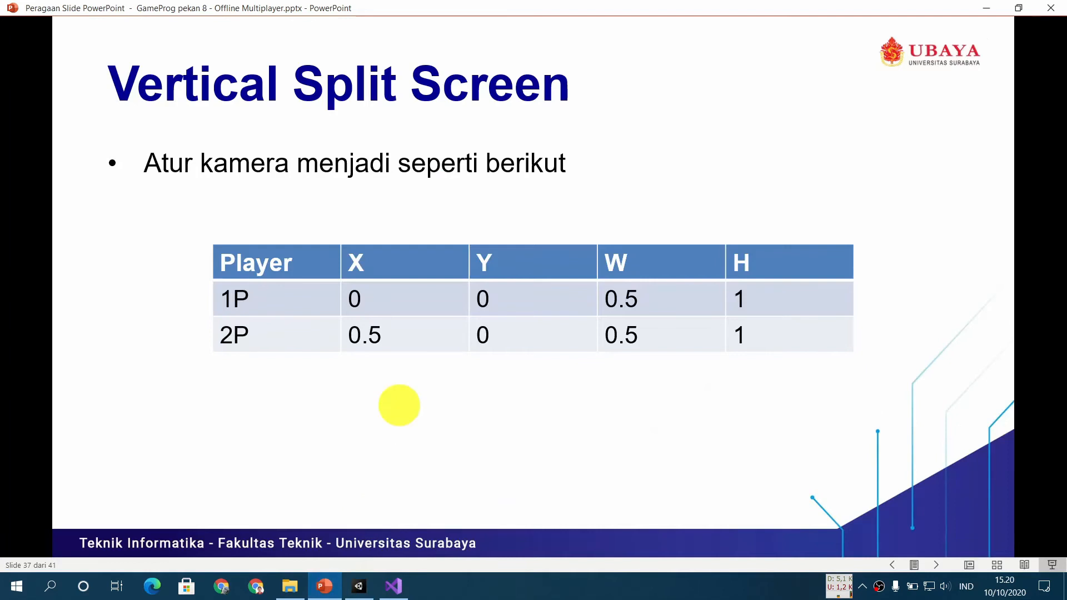
Step: Advance the presentation to the Horizontal Split Screen settings slide and switch back to Unity
left_click(400, 405)
left_click(399, 406)
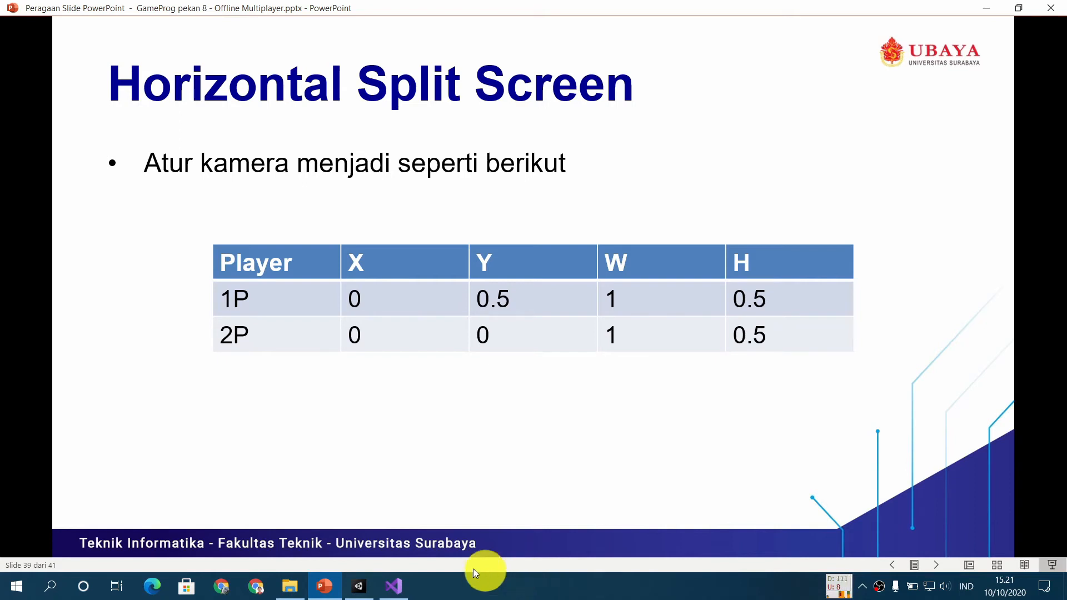
left_click(360, 588)
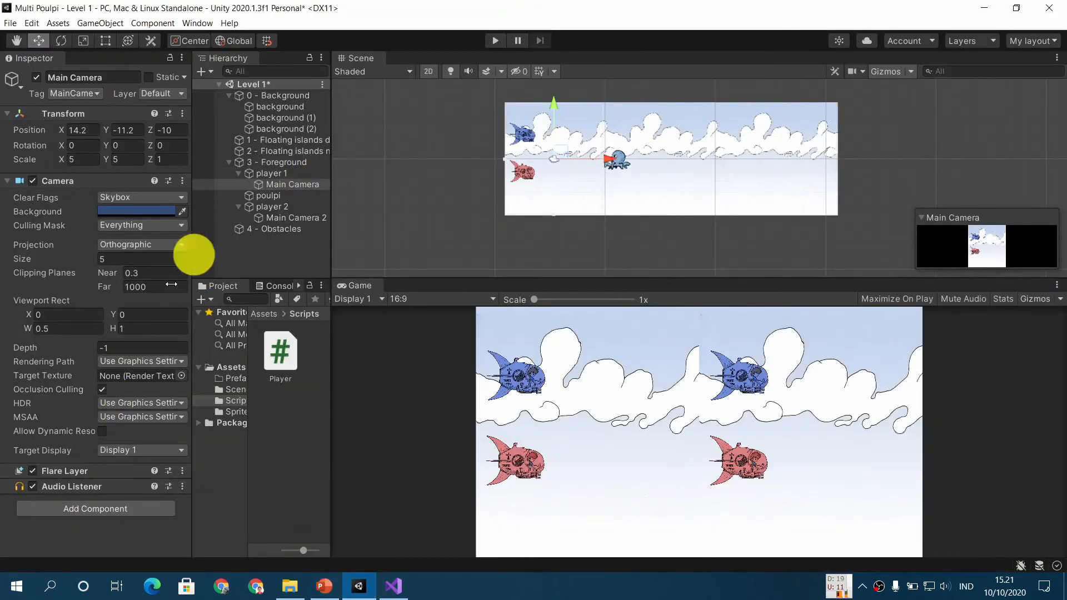
Step: Set Main Camera's Viewport Rect to Y 0.5, W 1 and H 0.5
left_click(139, 312)
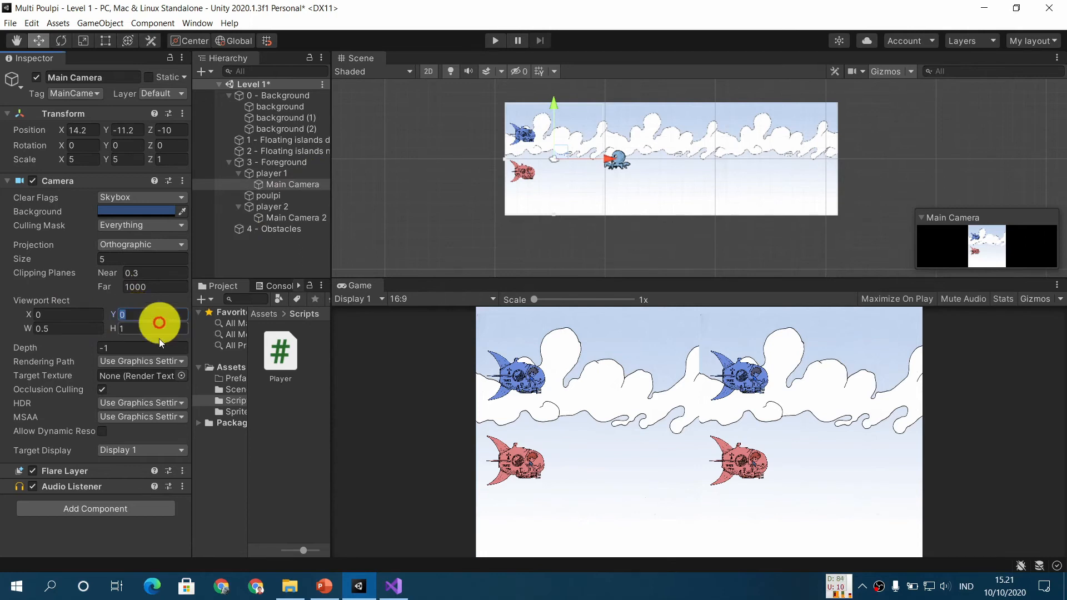
type("0.5")
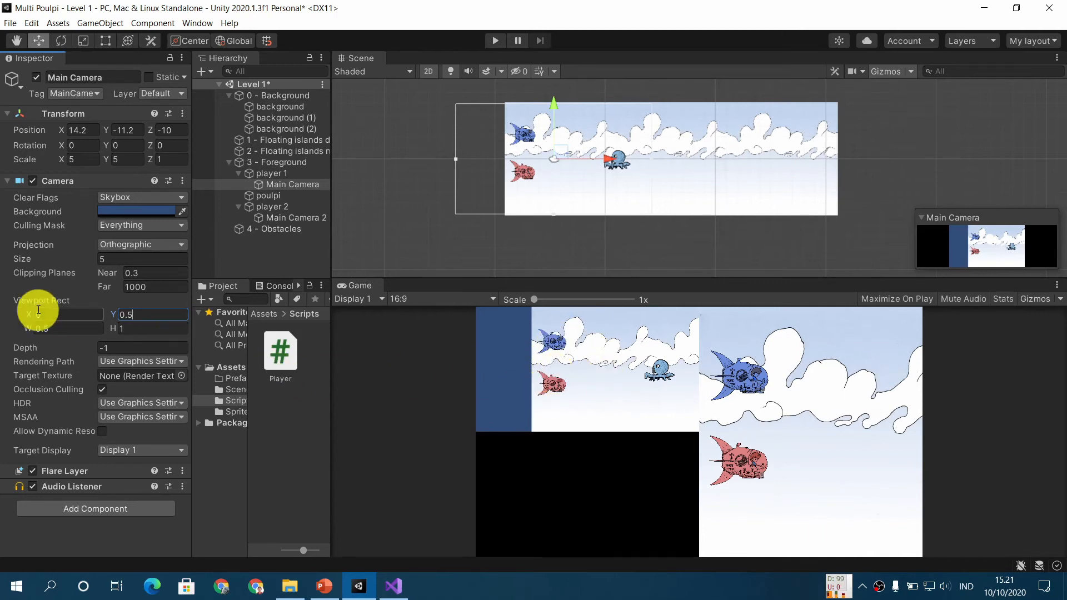
left_click(26, 328)
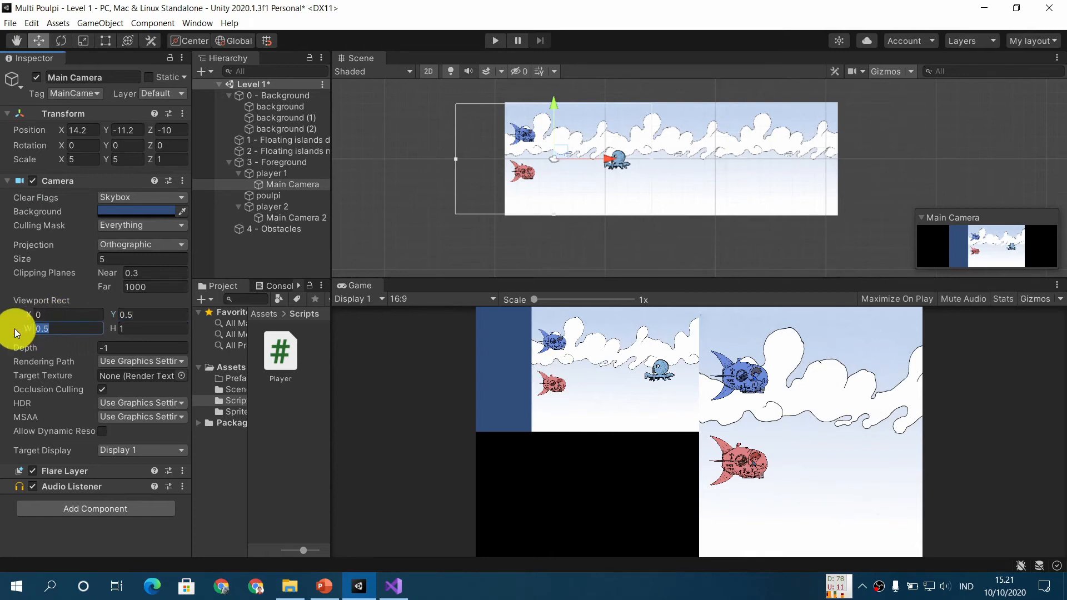
type("1")
key("Tab")
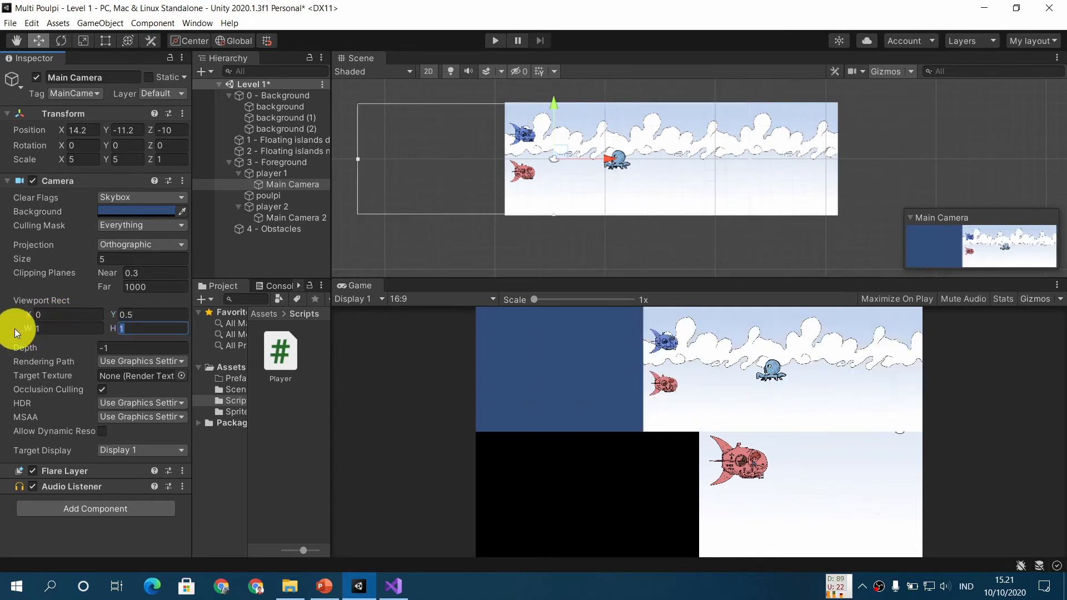
type("0.5")
Step: Set Main Camera 2's Viewport Rect to X 0, W 1 and H 0.5
left_click(292, 218)
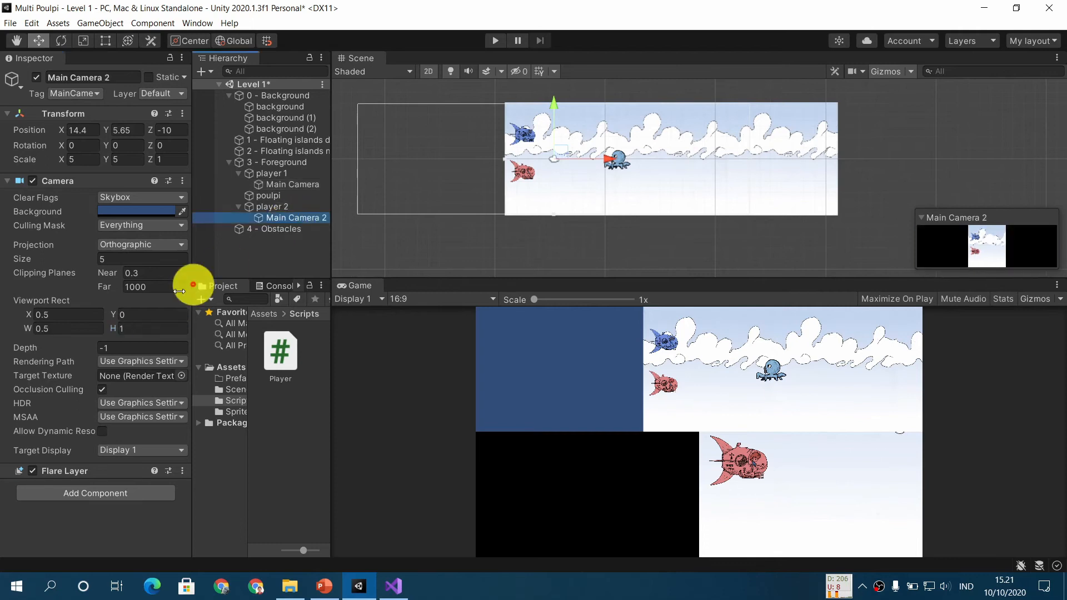
left_click(31, 314)
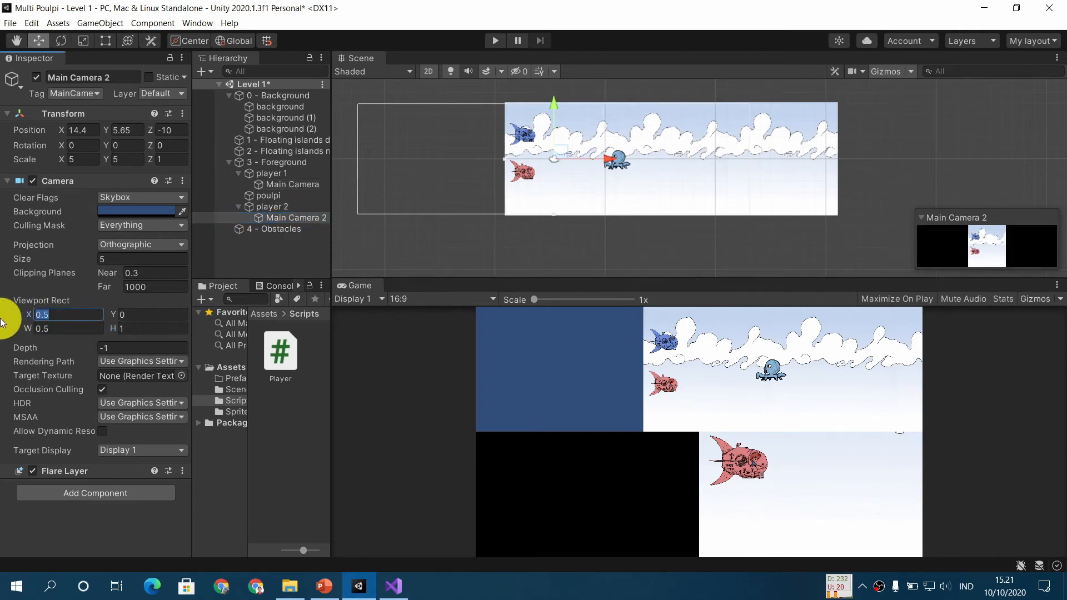
type("0")
key("Tab")
key("Tab")
type("1")
key("Tab")
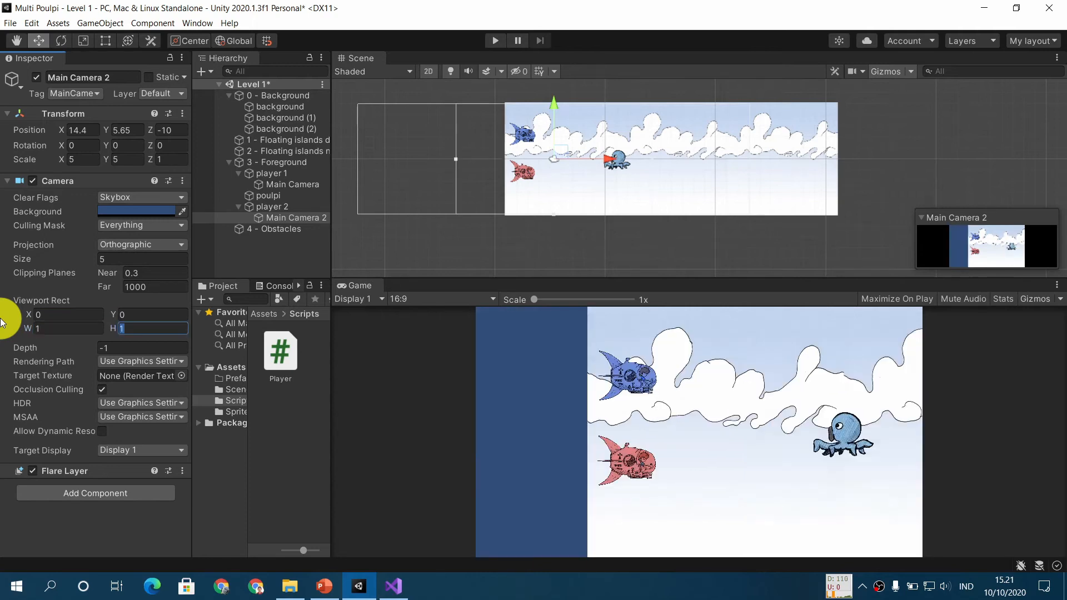
type("0.5")
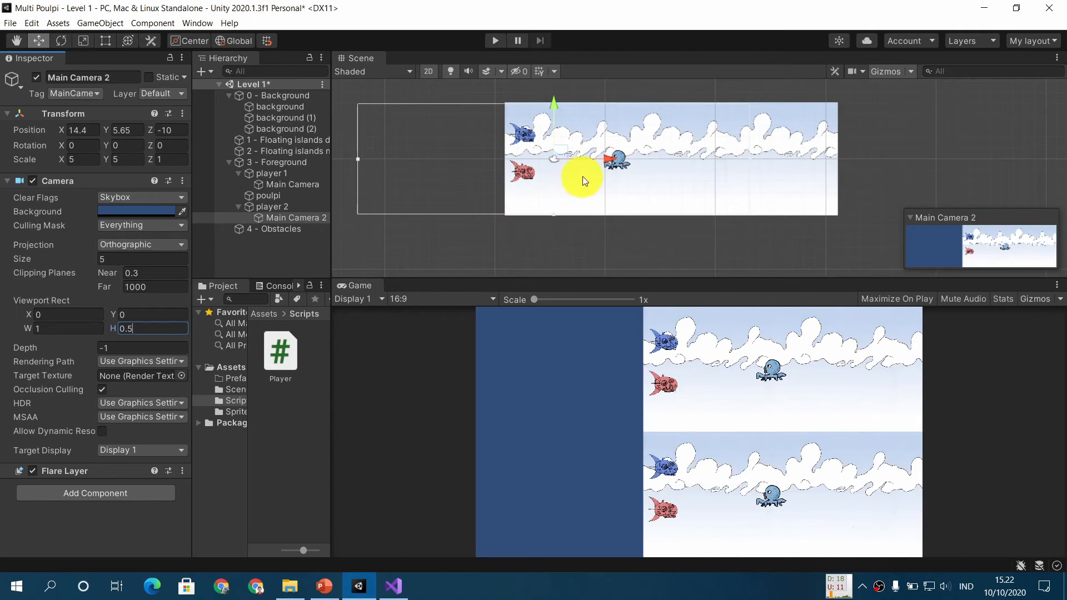
Step: Move Main Camera 2 horizontally in the scene to an X position of about 81.3
left_click_drag(606, 158, 754, 158)
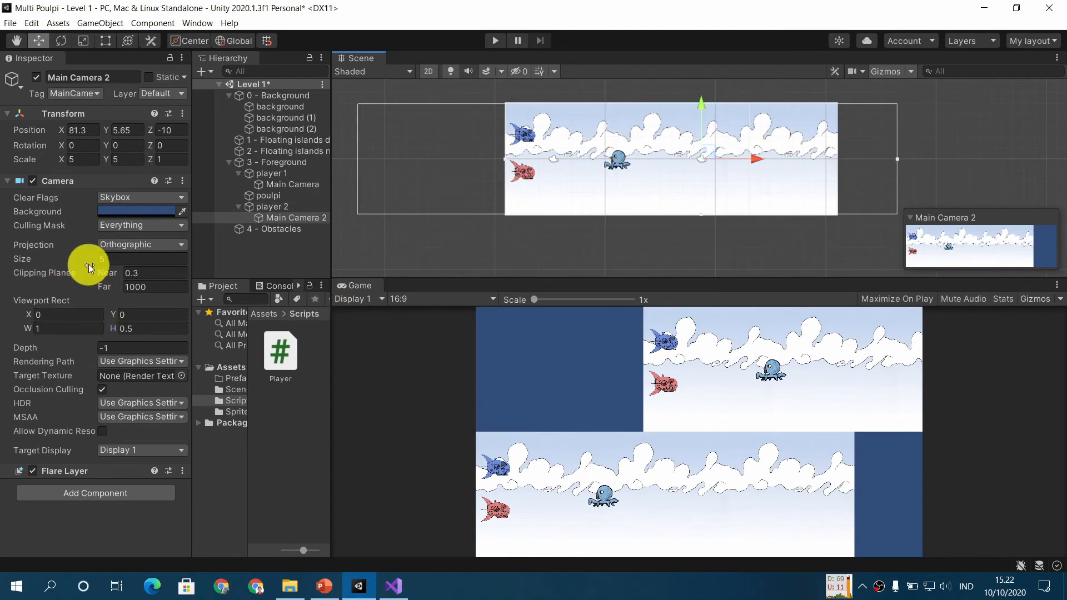
Step: Try shrinking Main Camera 2's orthographic size to about 2.68 and moving it to about X 35.9, and undo both changes
left_click_drag(896, 159, 660, 170)
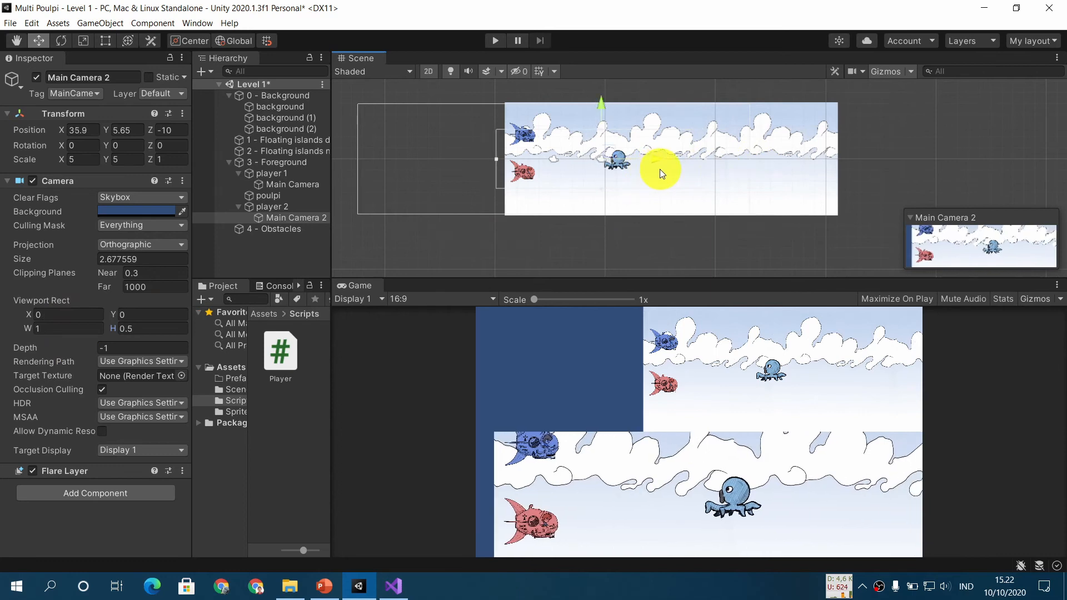
key("ctrl+z")
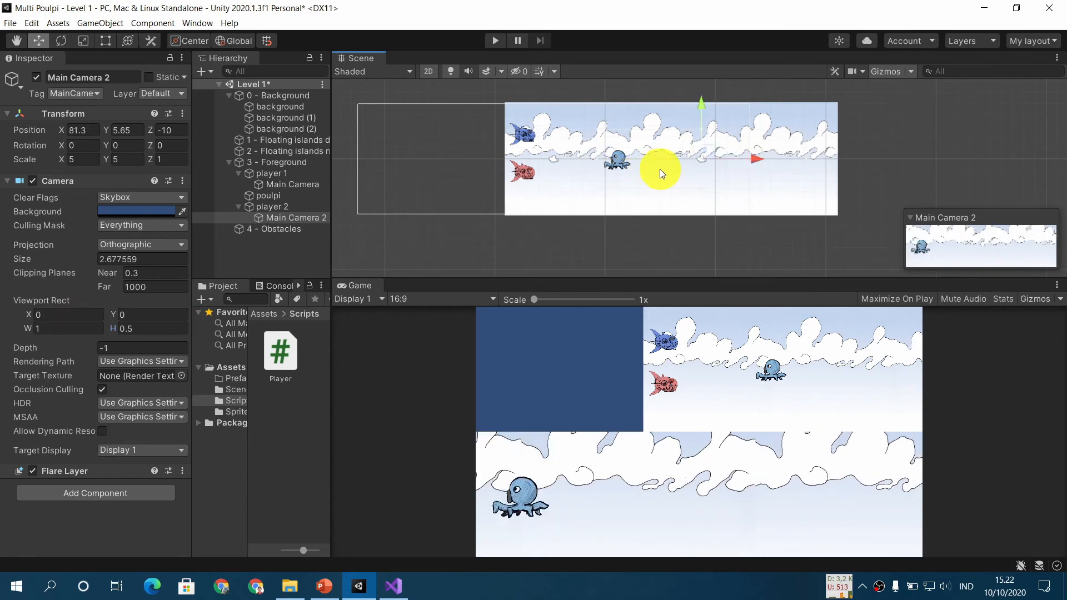
key("ctrl+z")
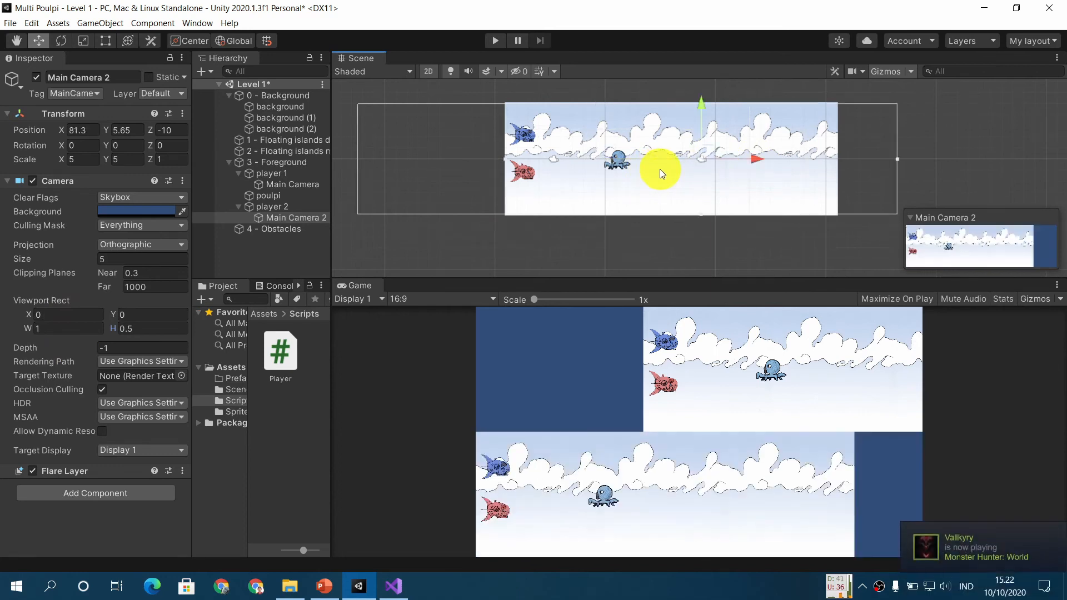
Step: Move player 1's Main Camera horizontally in the scene to an X position of about 81.4
left_click(295, 183)
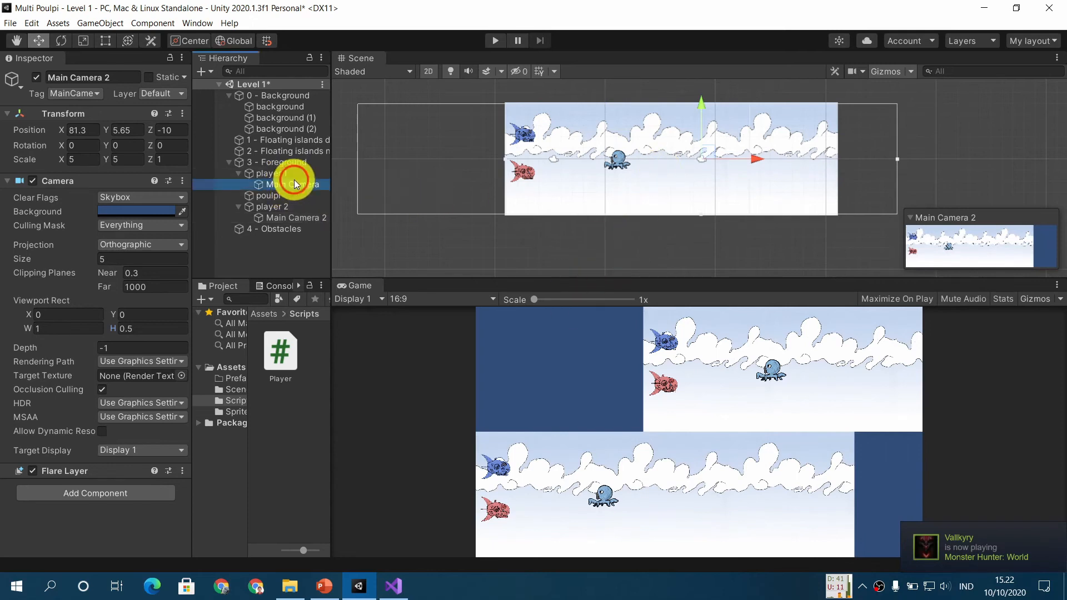
left_click_drag(604, 158, 751, 153)
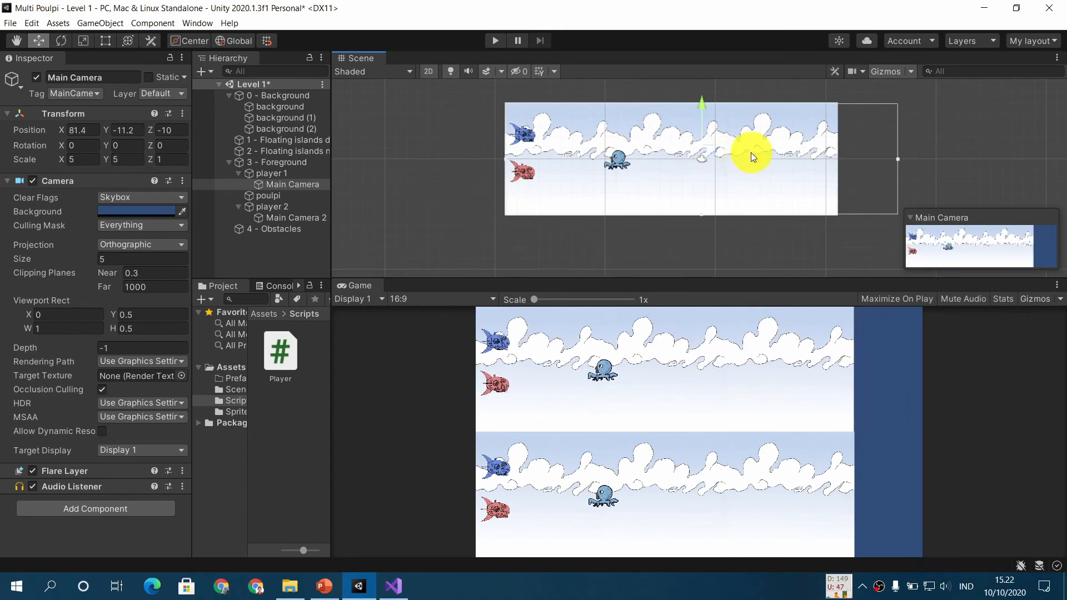
Step: Start a play test and move the blue player 1 back and forth horizontally to examine how Main Camera follows it
left_click(495, 43)
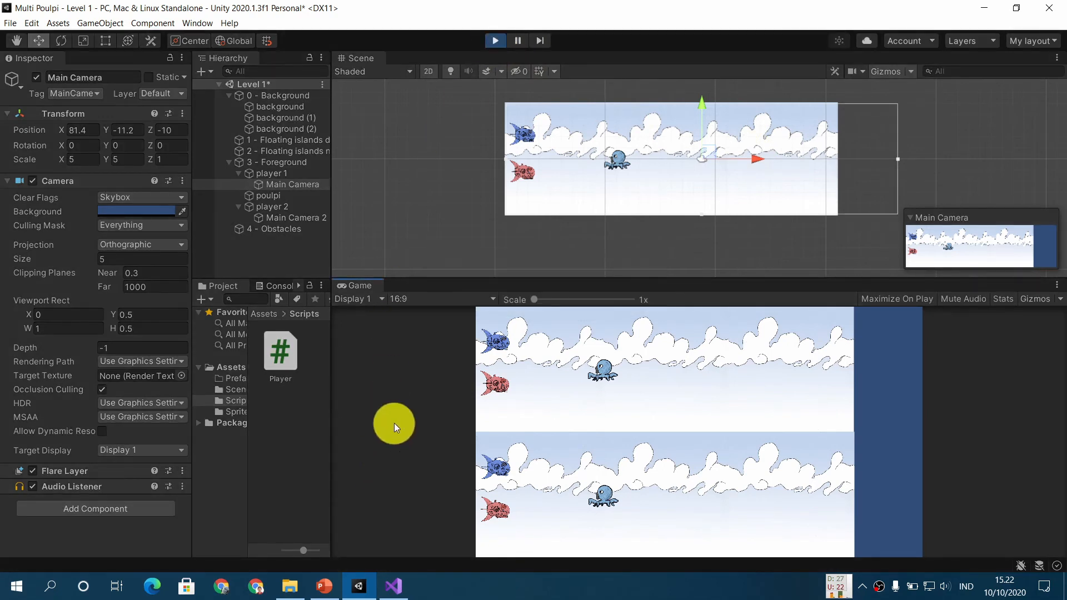
key("d")
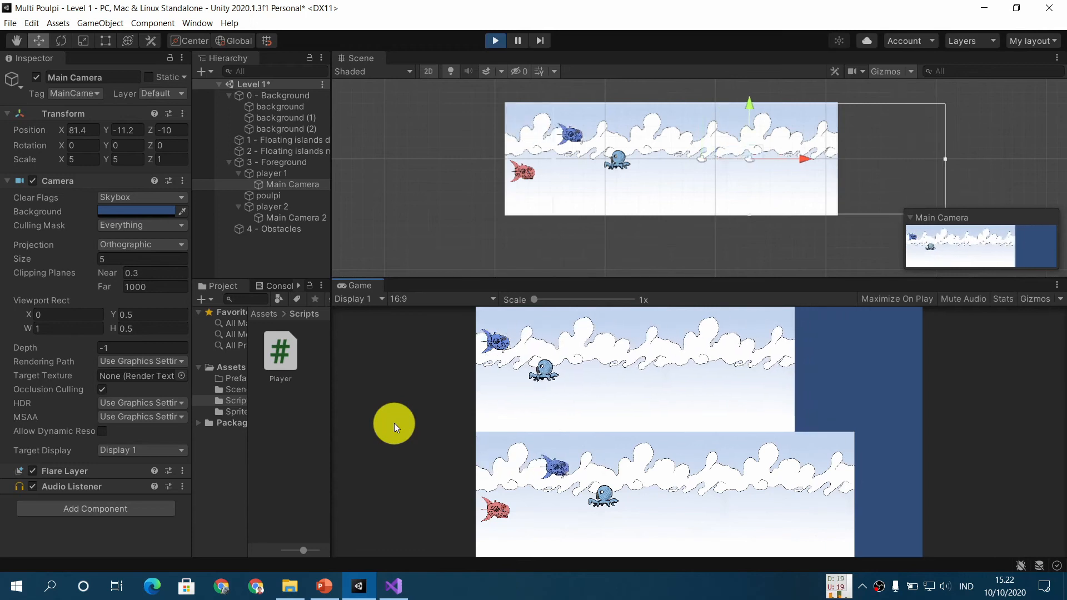
key("a")
key("d")
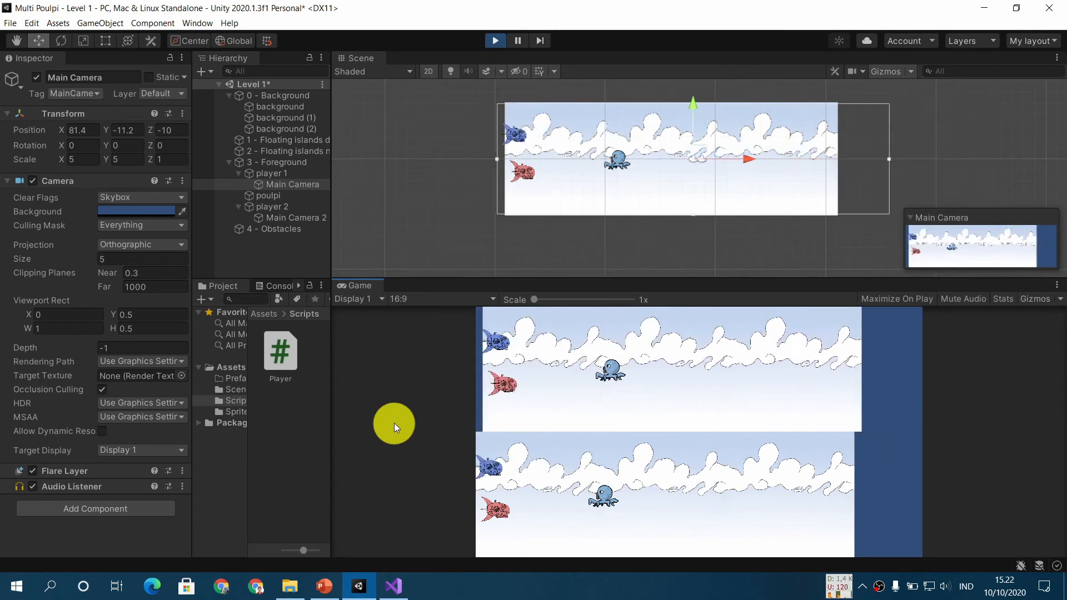
key("a")
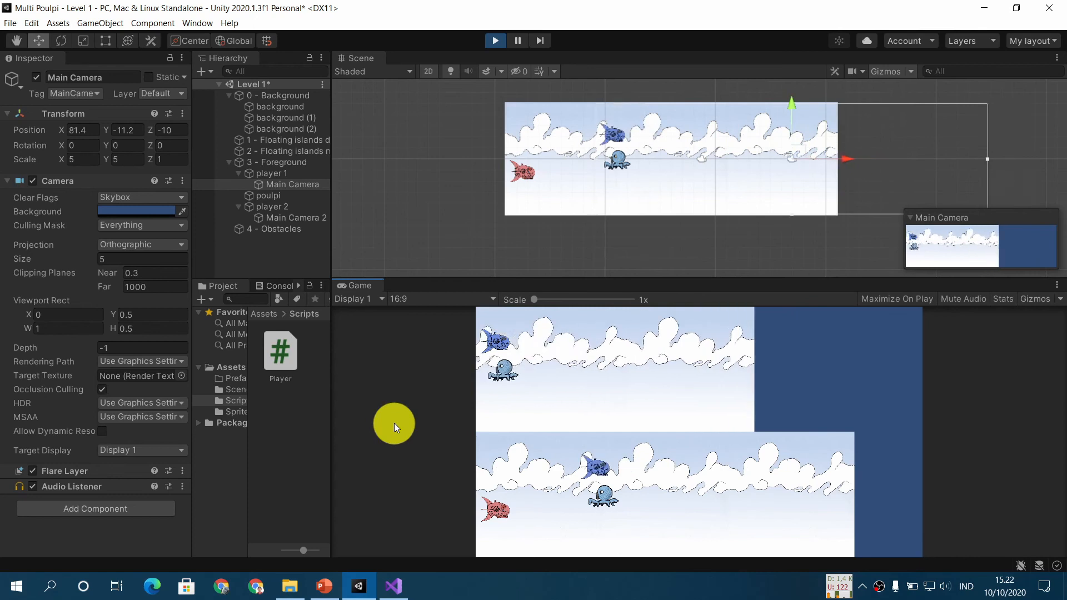
key("a")
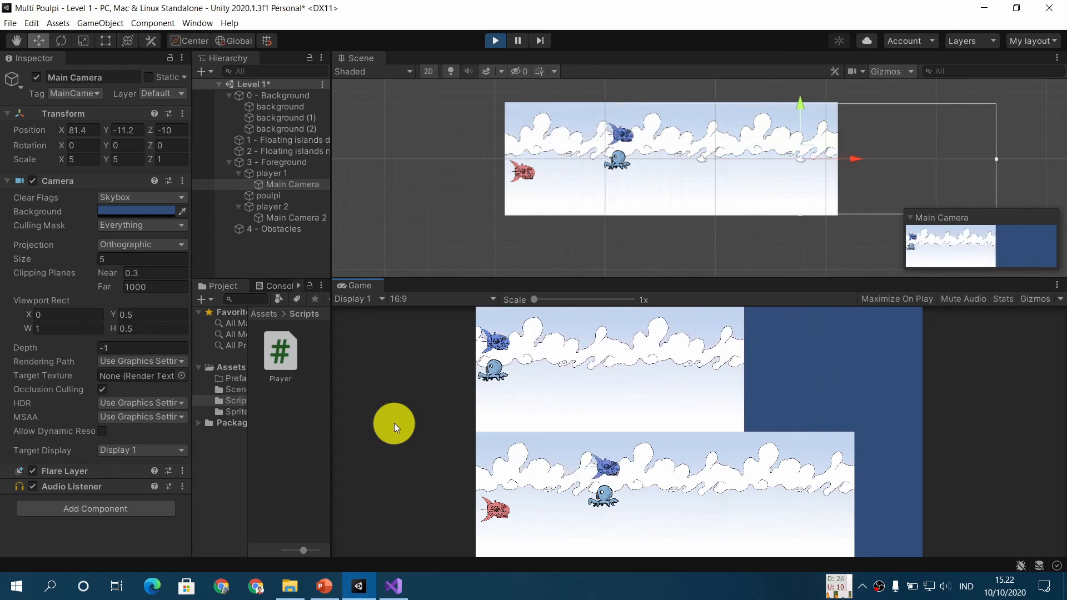
key("d")
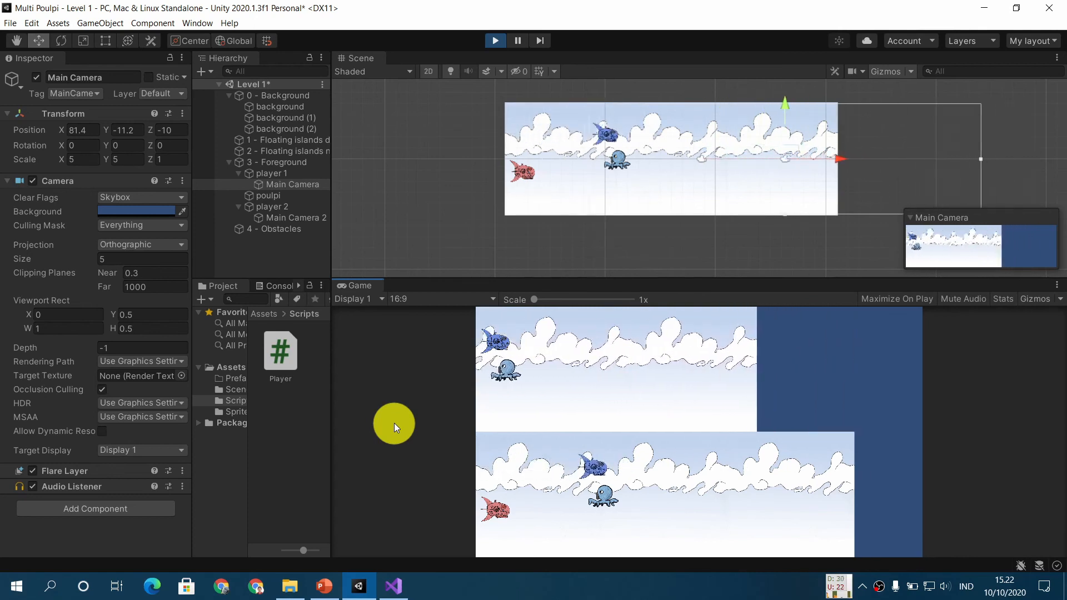
key("a")
key("d")
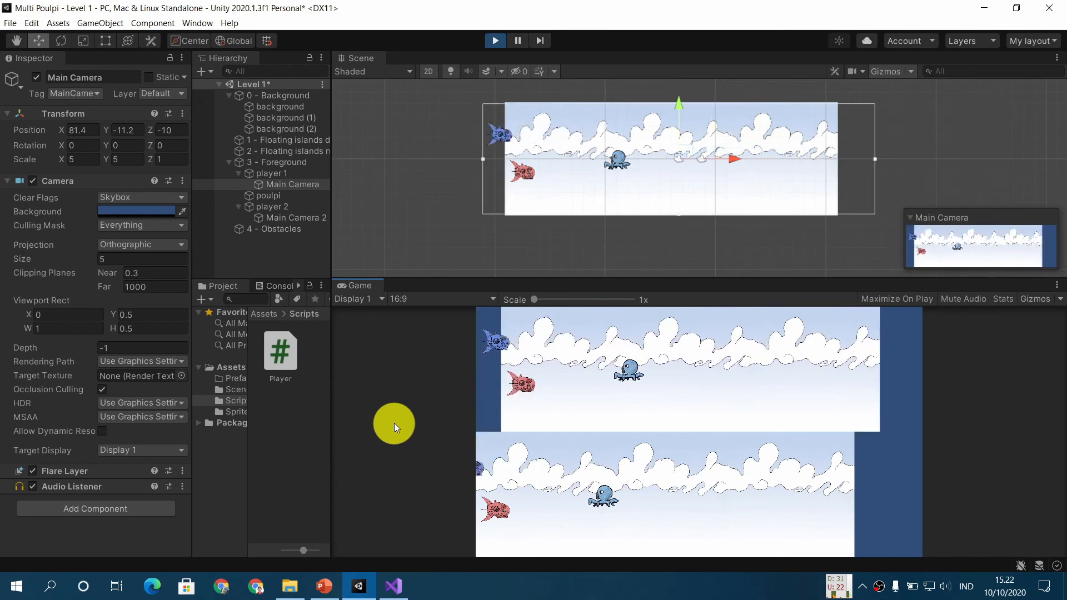
key("a")
key("d")
key("a")
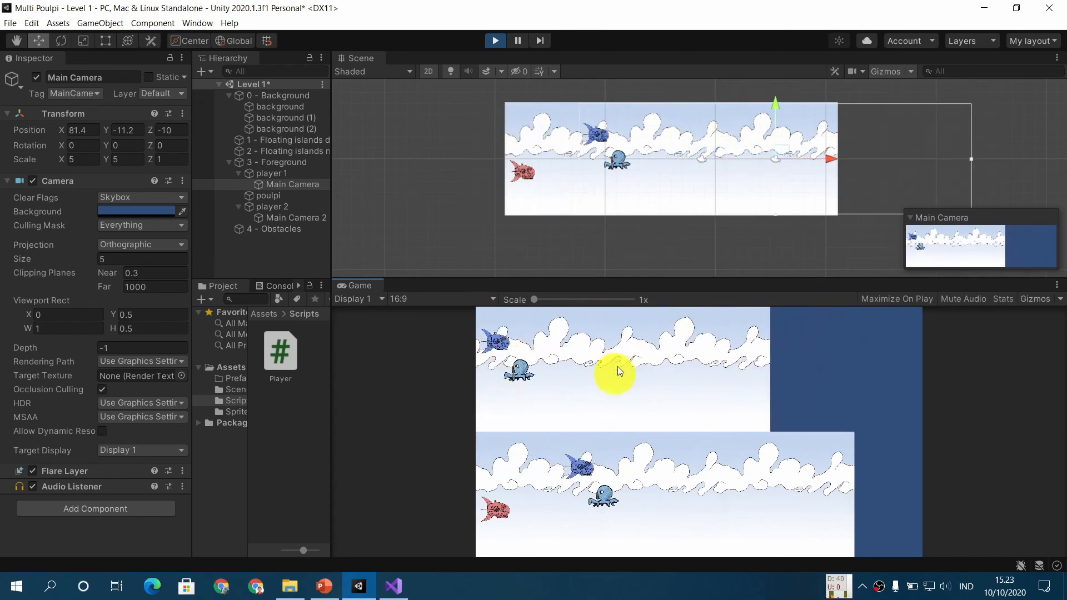
key("d")
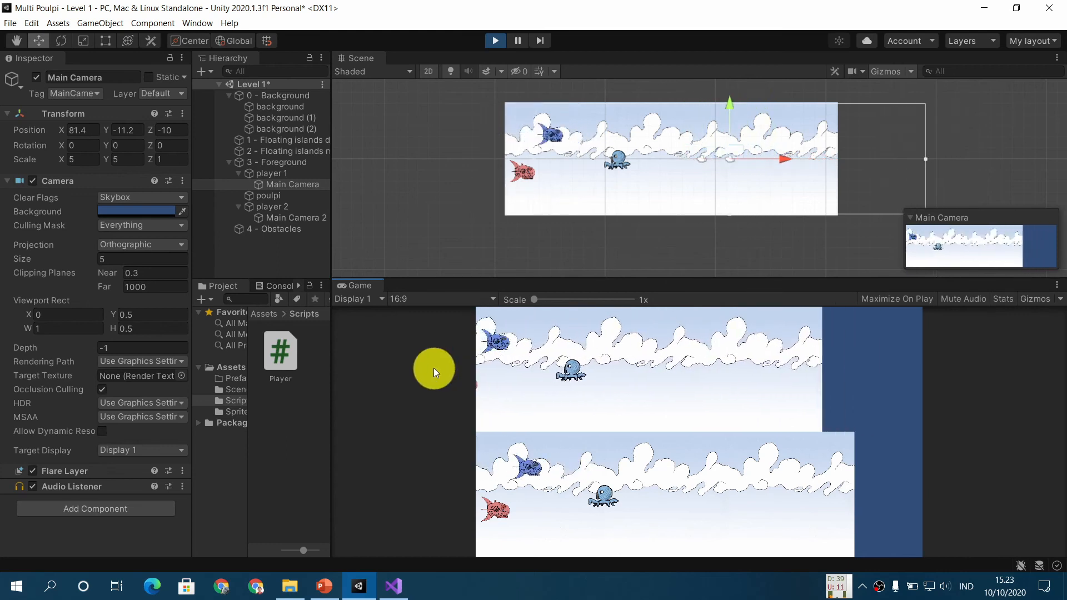
key("d")
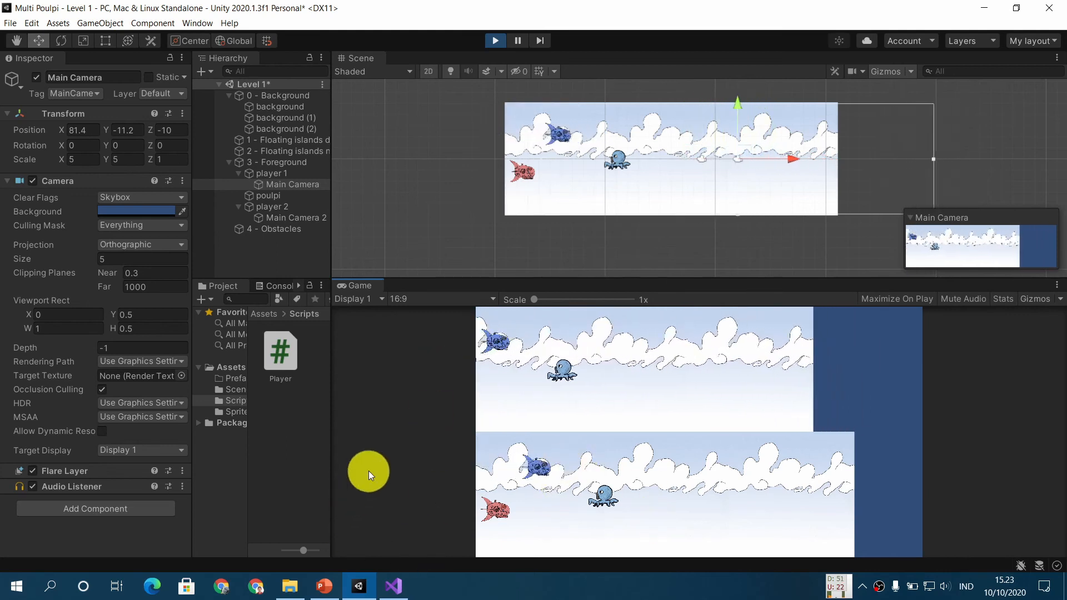
key("a")
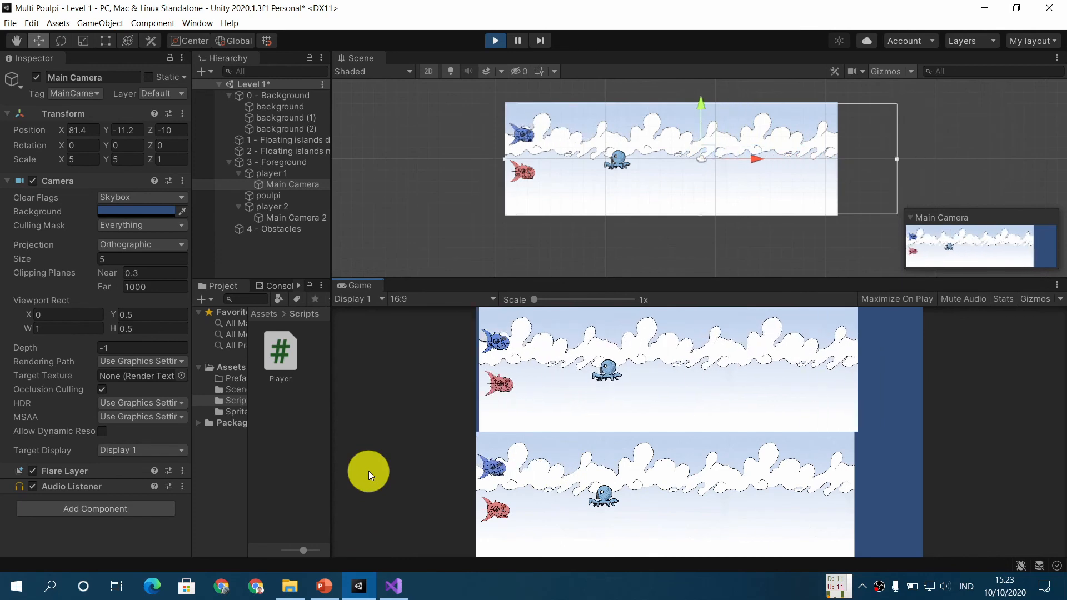
key("d")
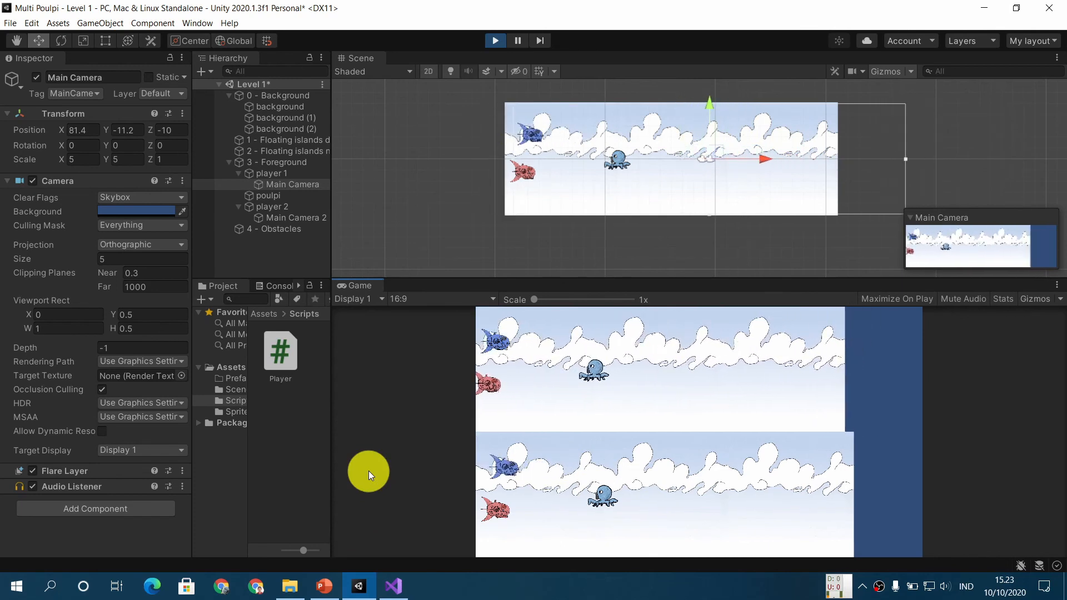
Step: Steer the red player 2 in repeated loops around the level to examine how Main Camera 2 follows it
key("Left")
key("Right")
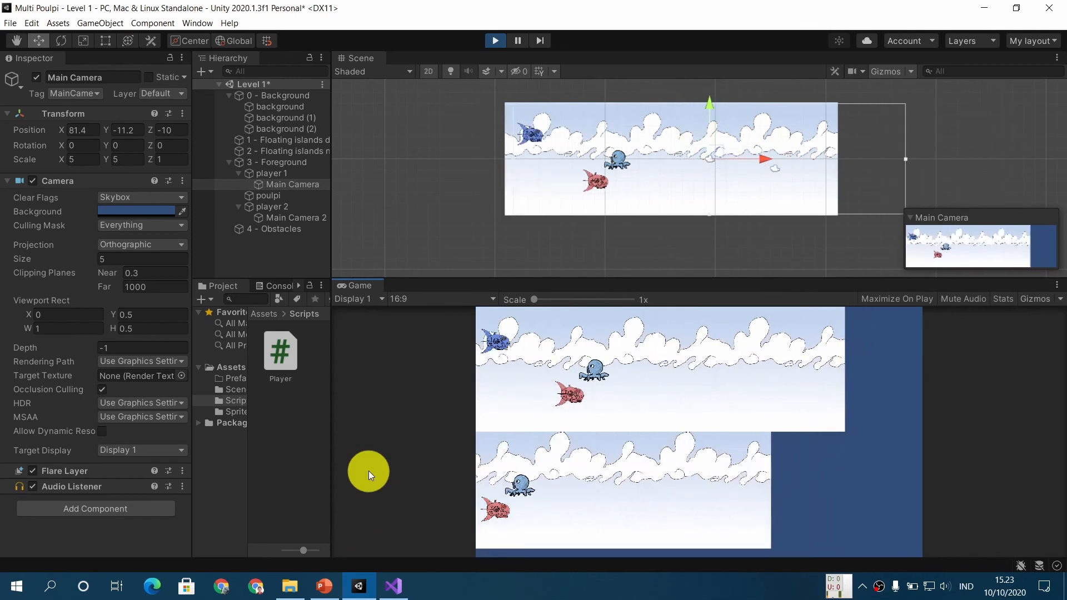
key("Up")
key("Left")
key("Down")
key("Right")
key("Up")
key("Left")
key("Down")
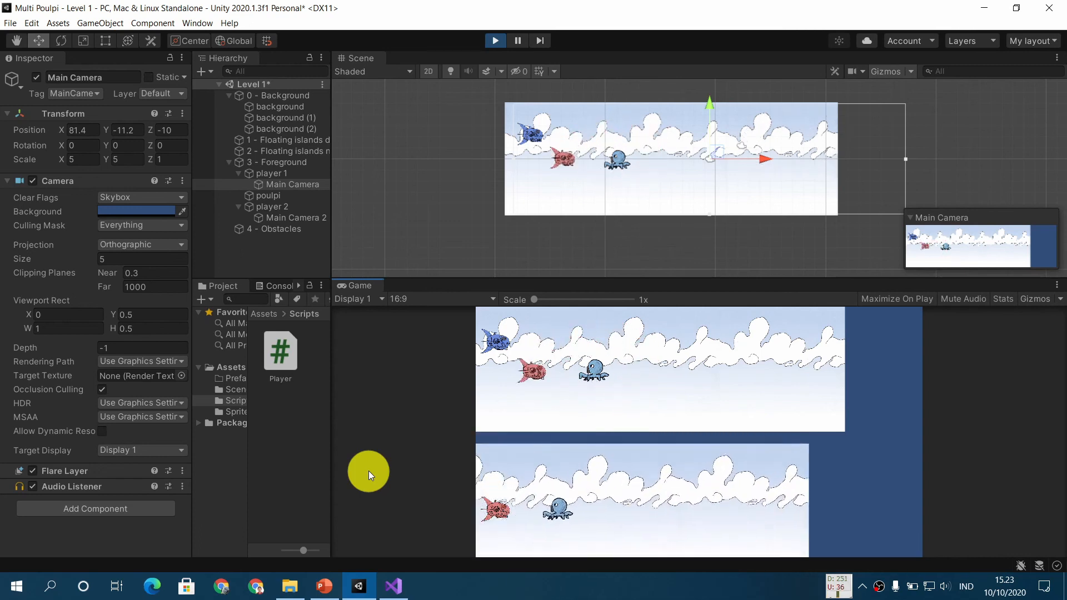
key("Right")
key("Up")
key("Left")
key("Down")
key("Right")
key("Up")
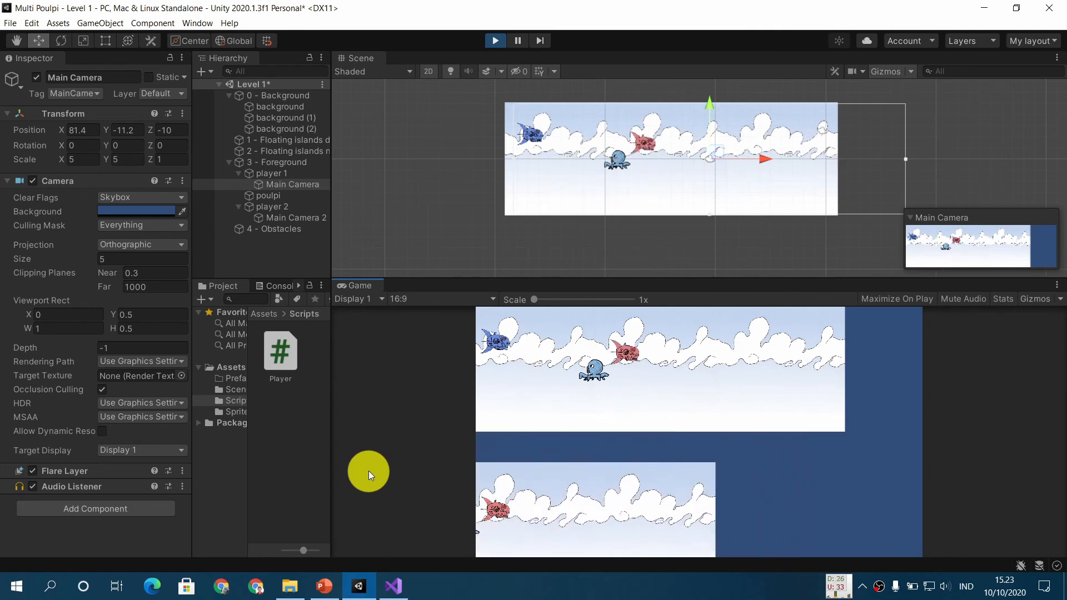
key("Left")
key("Down")
key("Right")
key("Up")
key("Left")
key("Down")
key("Right")
key("Up")
key("Left")
Step: Move the red player 2 repeatedly up and down to examine its camera's vertical following
key("Up")
key("Down")
key("Up")
key("Down")
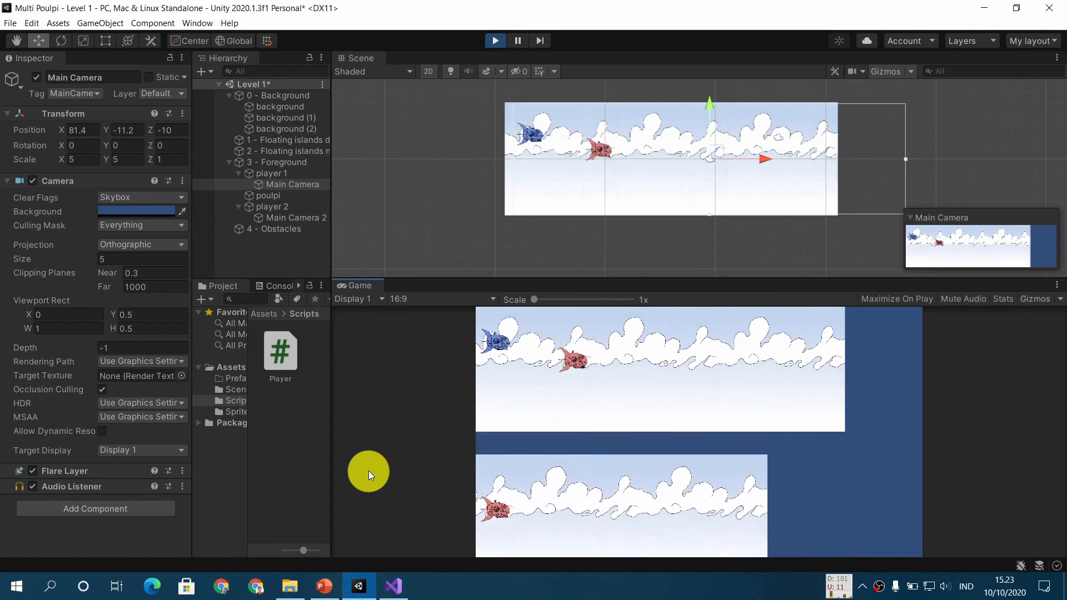
key("Up")
key("Down")
key("Up")
key("Down")
key("Up")
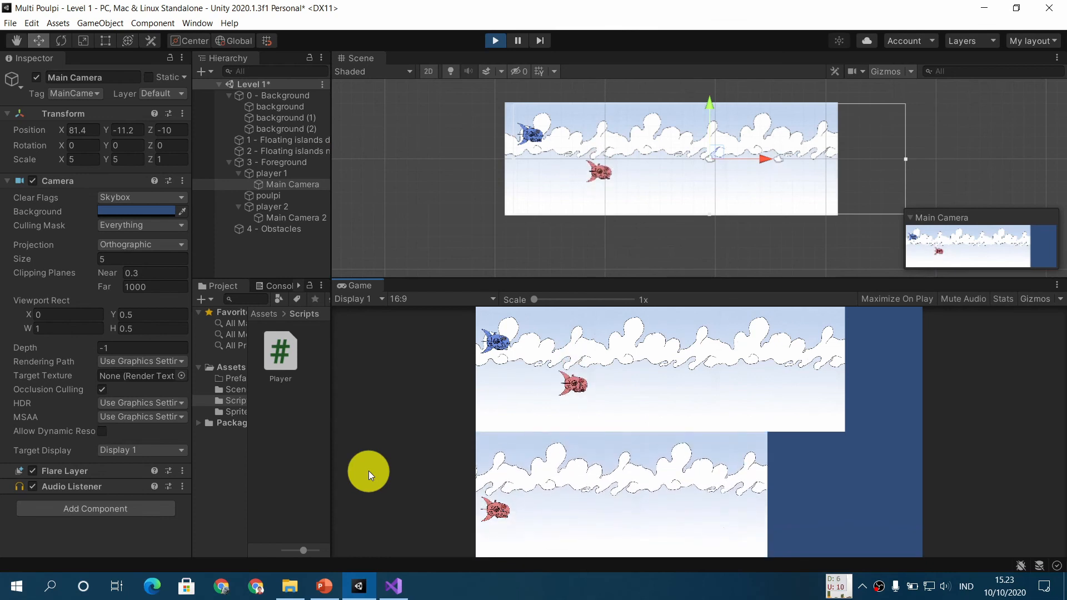
Step: Stop the play test, switch to PowerPoint and advance past the Hasil slide to the closing PERTANYAAN? slide
left_click(492, 42)
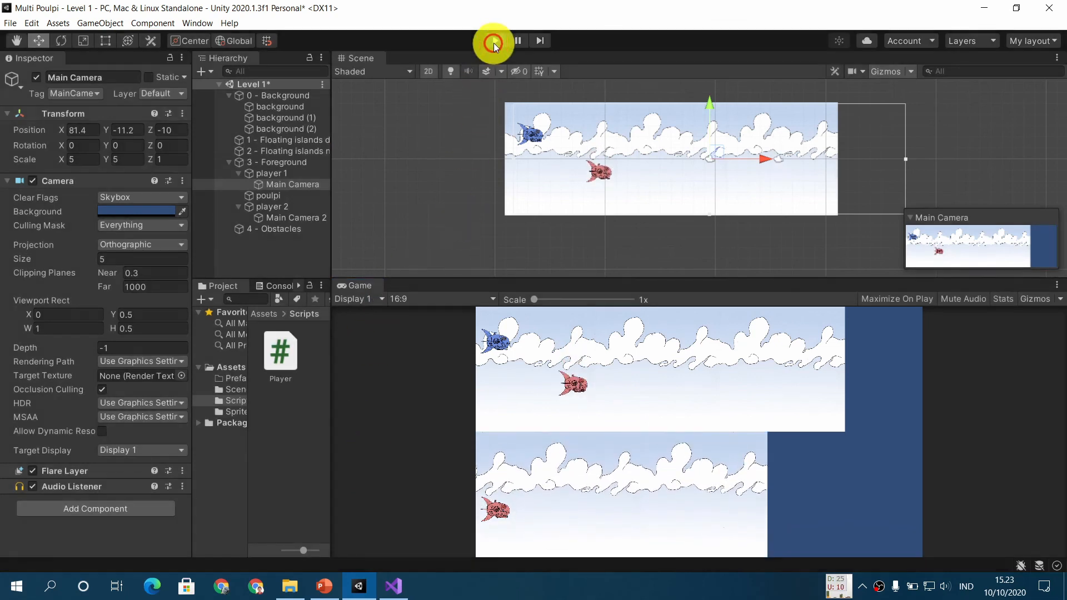
left_click(324, 586)
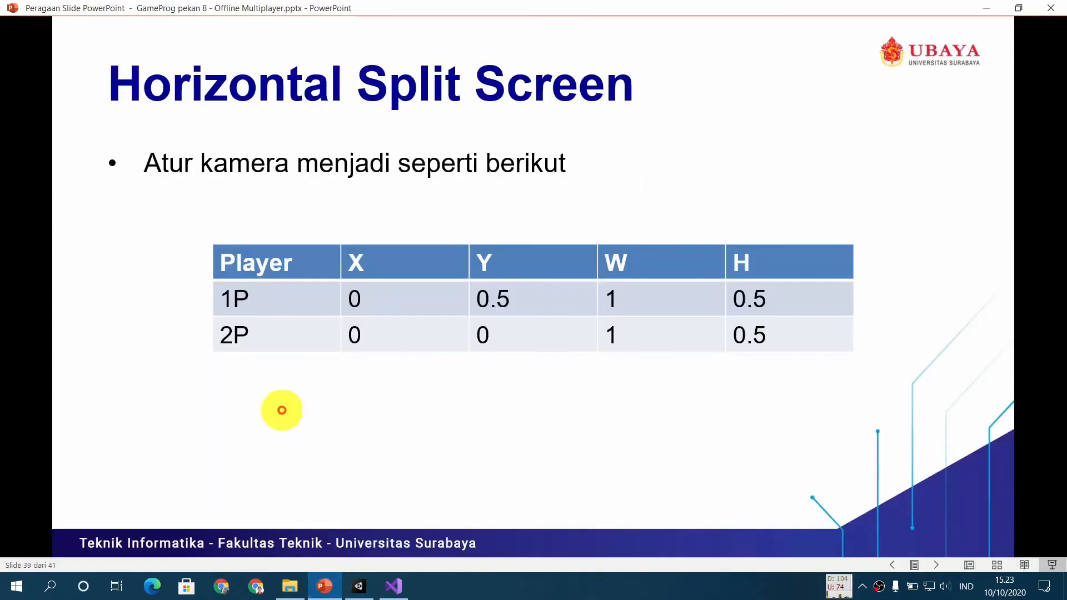
left_click(163, 355)
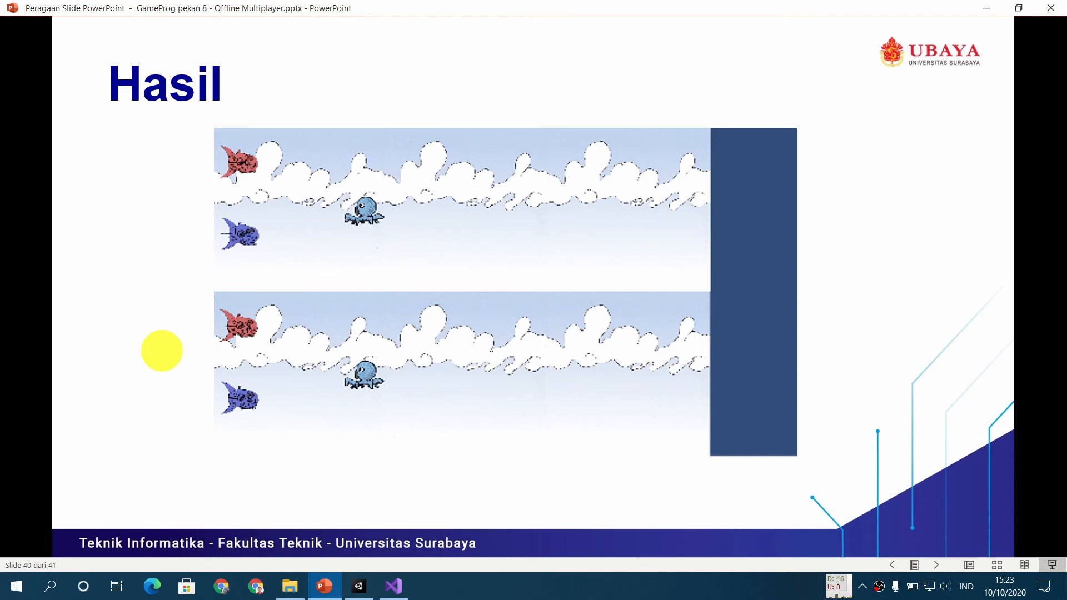
left_click(162, 351)
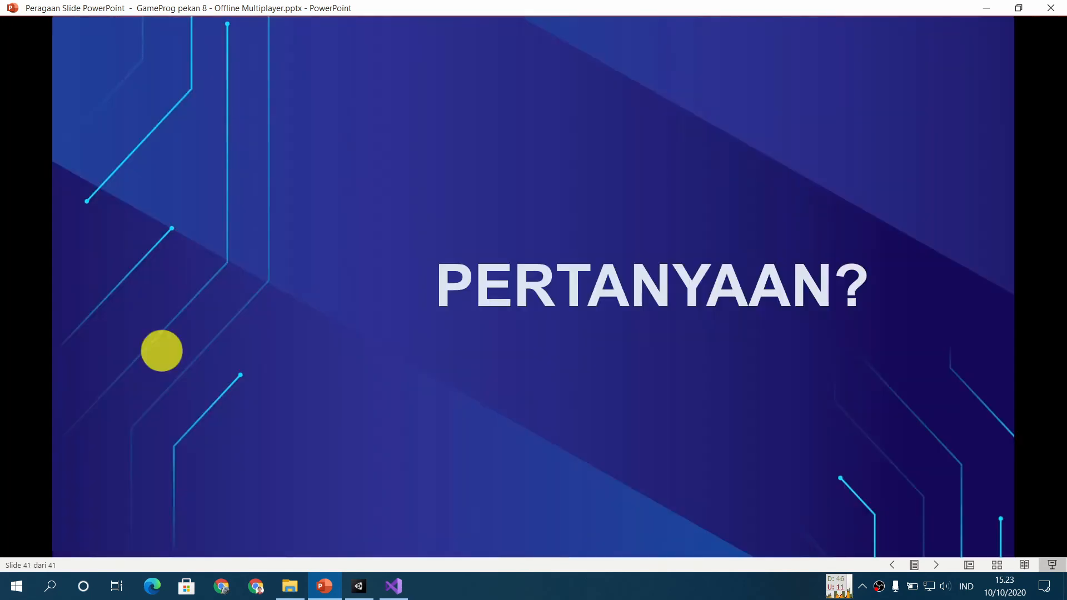